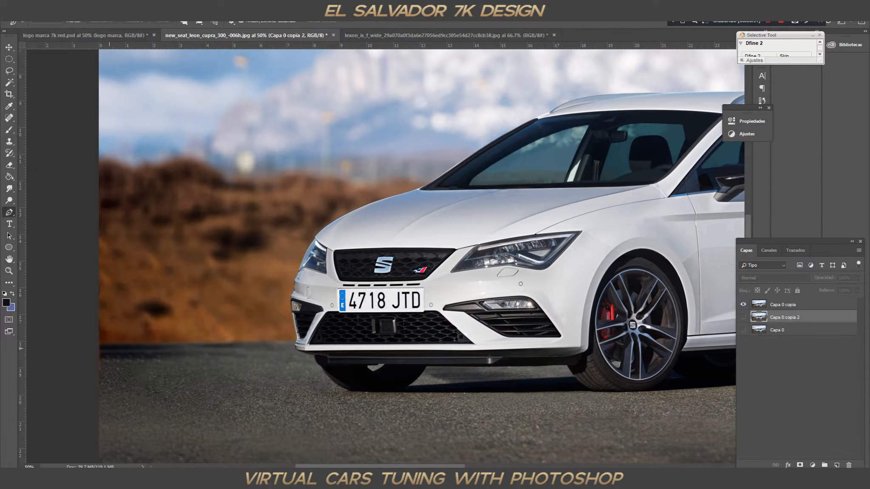
Step: Trace a Pen path along the lower edge of the car's front bumper towards the front wheel
left_click(297, 350)
left_click(327, 358)
left_click(490, 365)
left_click(332, 364)
left_click(331, 364)
left_click_drag(491, 365, 506, 357)
left_click(557, 357)
Step: Continue the Pen path around the curved edge of the front wheel arch down to the side sill
left_click_drag(589, 340, 464, 376)
left_click(492, 294)
left_click_drag(482, 324, 473, 322)
left_click_drag(468, 341, 464, 349)
left_click_drag(499, 291, 501, 289)
left_click_drag(545, 301, 567, 331)
left_click(561, 373)
left_click(556, 388)
Step: Extend the Pen path along the side sill and around the rear wheel arch
scroll(556, 388, "right", 4)
left_click(588, 375)
left_click(635, 280)
left_click_drag(617, 315, 612, 308)
left_click_drag(676, 305, 690, 340)
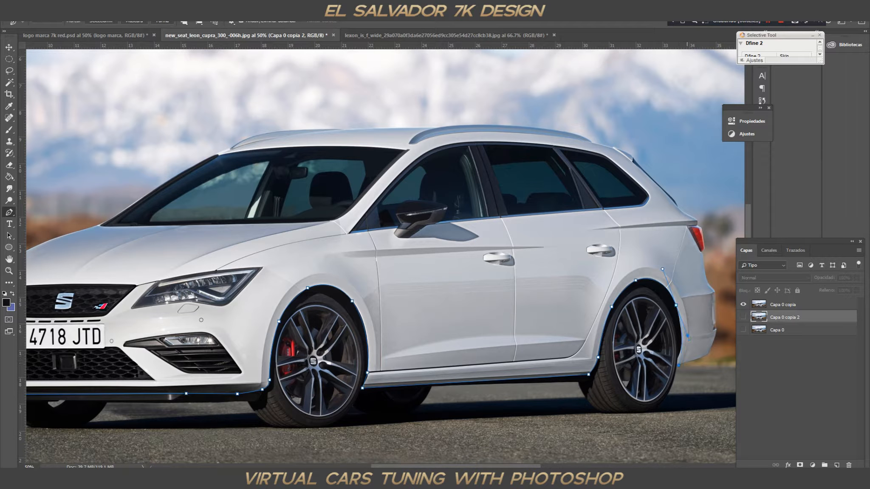
Step: Close the path around the upper part of the image and convert it into a selection
scroll(707, 355, "right", 5)
scroll(650, 403, "up", 5)
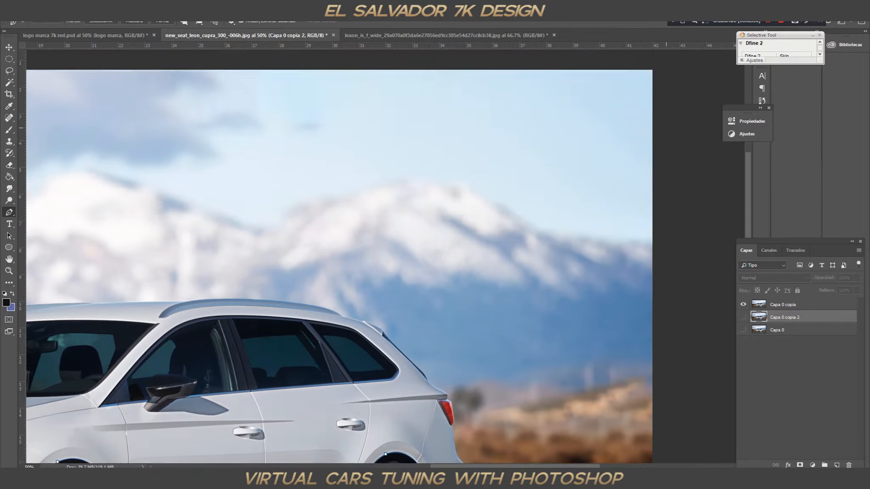
scroll(593, 458, "left", 9)
scroll(593, 458, "left", 5)
left_click(124, 88)
scroll(124, 88, "down", 10)
left_click(82, 394)
right_click(197, 165)
left_click(221, 206)
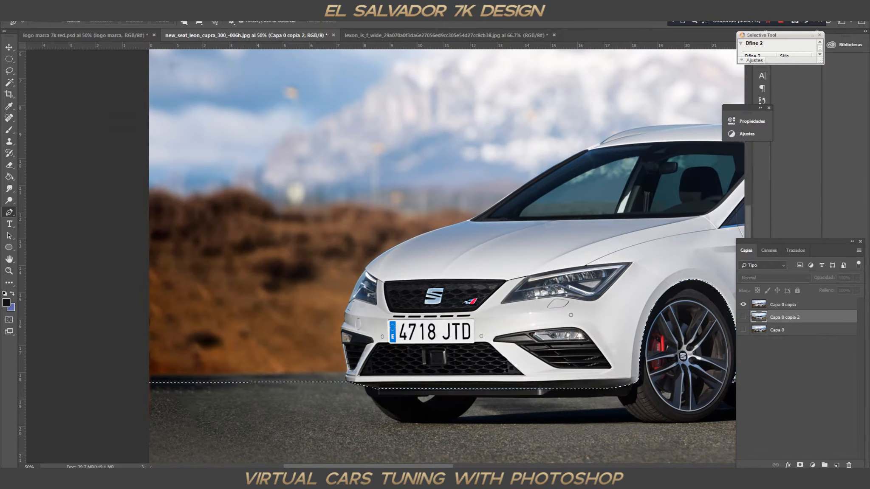
Step: Mask the Capa 0 copia layer with the selection and apply the mask to cut away the wheels and road
left_click(783, 304)
left_click(800, 465)
right_click(781, 305)
left_click(765, 330)
Step: Show the Capa 0 copia 2 layer and shift the cut-out body downward to lower the car over its wheels
key("v")
left_click(31, 466)
type("33")
key("Return")
scroll(385, 257, "right", 5)
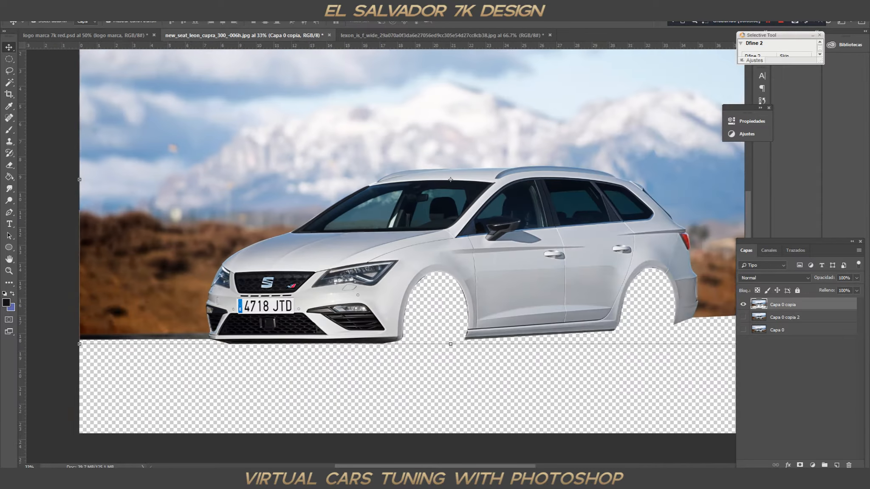
left_click(743, 317)
left_click_drag(377, 179, 378, 196)
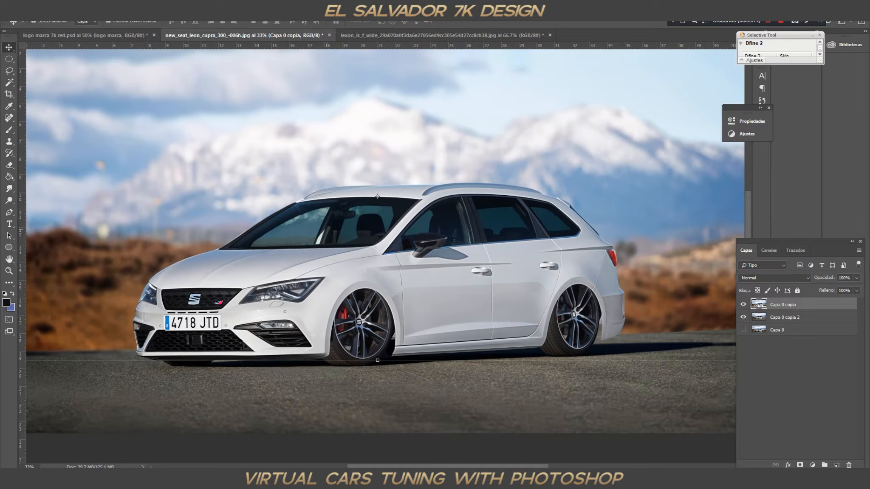
Step: Clone asphalt over the wheels and the ground shadow on the Capa 0 copia 2 layer
left_click(436, 365)
key("s")
mouse_move(166, 368)
left_mouse_down()
mouse_move(397, 352)
mouse_move(361, 333)
mouse_move(374, 311)
mouse_move(404, 361)
mouse_move(608, 340)
mouse_move(556, 315)
left_mouse_up()
mouse_move(338, 346)
left_mouse_down()
mouse_move(382, 315)
mouse_move(397, 333)
left_mouse_up()
scroll(694, 394, "left", 4)
Step: Outline the car's underside and both wheel openings with a Pen path and convert it into a selection
key("p")
scroll(383, 238, "right", 4)
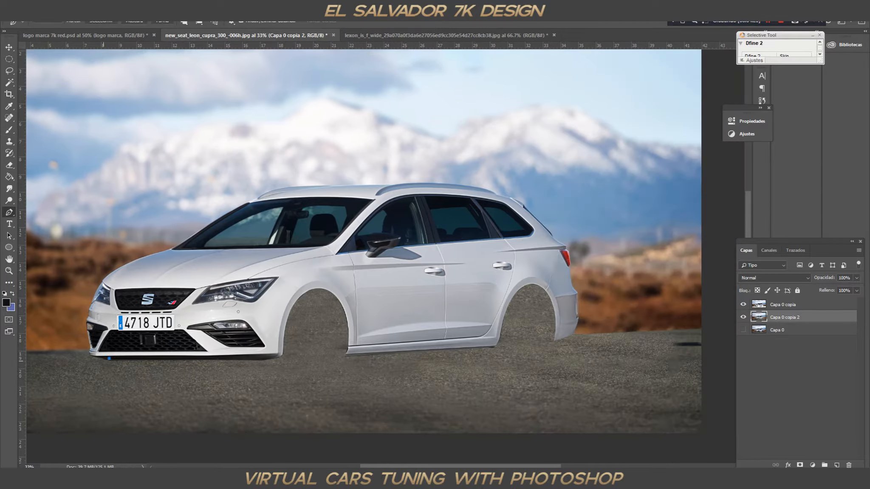
left_click(555, 283)
left_click(354, 275)
left_click(109, 359)
right_click(242, 334)
left_click(264, 189)
key("Return")
Step: Fill the selected underside and wheel openings with black on a new layer, deselect, and nudge the fill down
key("ctrl+shift+alt+n")
key("g")
left_click(317, 329)
left_click(6, 302)
left_click(604, 143)
left_click(805, 24)
left_click(317, 329)
left_click(138, 12)
left_click(153, 31)
left_click(9, 48)
key("shift+Down")
Step: Duplicate the Capa 0 copia layer
left_click(783, 330)
left_click(783, 305)
left_click_drag(783, 304, 837, 465)
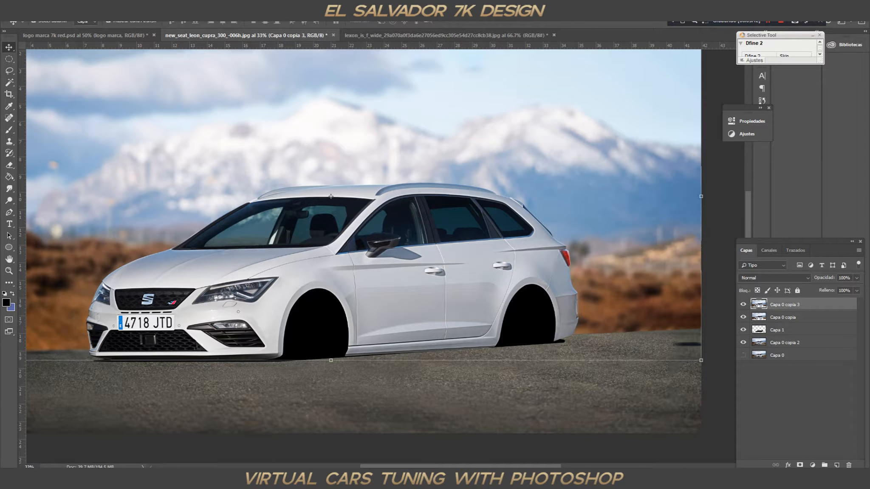
Step: Trace a closed Pen path around the front wheel arch lip on the Capa 0 copia 3 layer
scroll(331, 197, "up", 1)
key("p")
left_click(369, 357)
left_click(361, 357)
left_click_drag(401, 283, 436, 260)
left_click_drag(472, 335, 473, 360)
left_click_drag(436, 260, 435, 264)
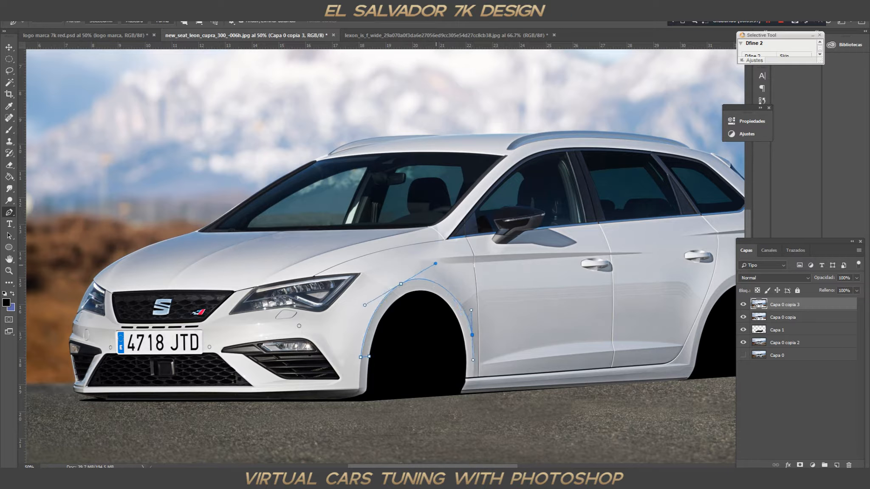
left_click_drag(471, 310, 468, 305)
left_click(472, 335, "alt")
left_click(369, 356)
Step: Isolate the front arch lip by deleting everything outside the path, and shift the lip towards the rear of the car
right_click(397, 329)
left_click(422, 184)
key("Return")
key("ctrl+shift+i")
key("Delete")
key("ctrl+d")
key("v")
left_click_drag(389, 302, 409, 302)
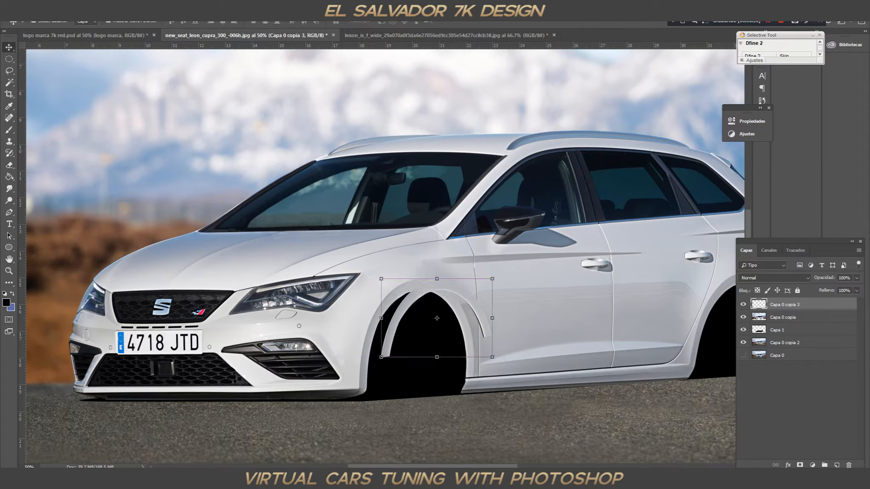
Step: On Capa 0 copia, outline the gap between the fender and the shifted arch lip and make it a selection
key("p")
key("alt+bracketleft")
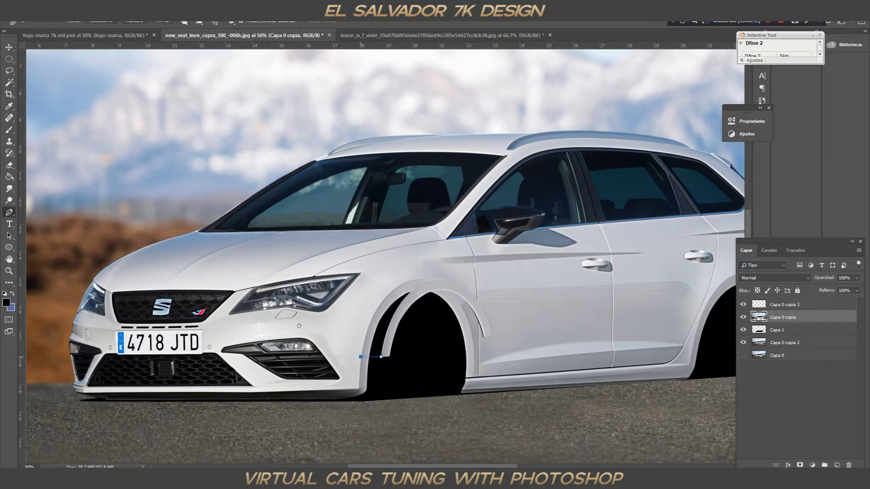
mouse_move(427, 276)
left_mouse_down()
mouse_move(486, 271)
mouse_move(433, 277)
left_mouse_up()
left_click_drag(362, 283, 366, 272)
right_click(386, 343)
left_click(414, 380)
key("Return")
Step: Paint the selected fender gap with sampled body colours, picking the light grey #b5b8bd
left_click(6, 303)
left_click(360, 348)
key("Return")
mouse_move(368, 352)
left_mouse_down()
mouse_move(379, 310)
mouse_move(414, 286)
mouse_move(395, 319)
left_mouse_up()
left_click(6, 302)
left_click(454, 281)
key("Return")
right_click(525, 263)
key("Return")
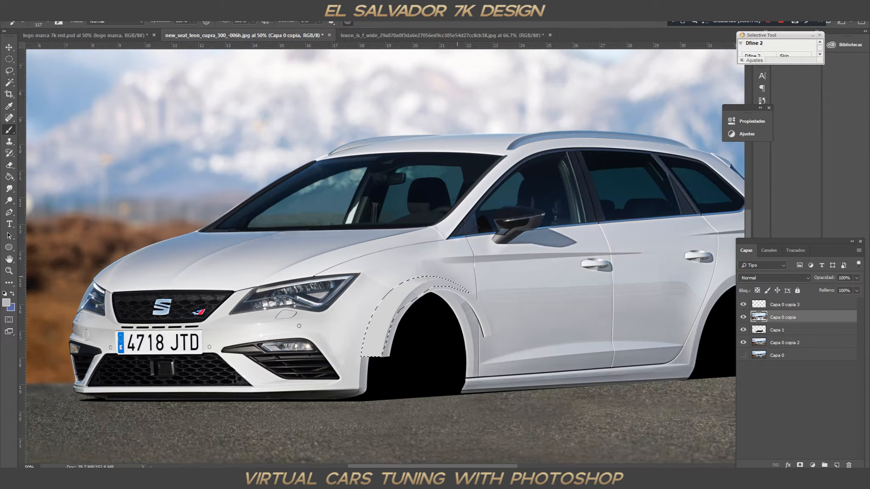
Step: Sample a lighter body colour beside the front arch and adjust the brush size for the fender extension
left_click(6, 303)
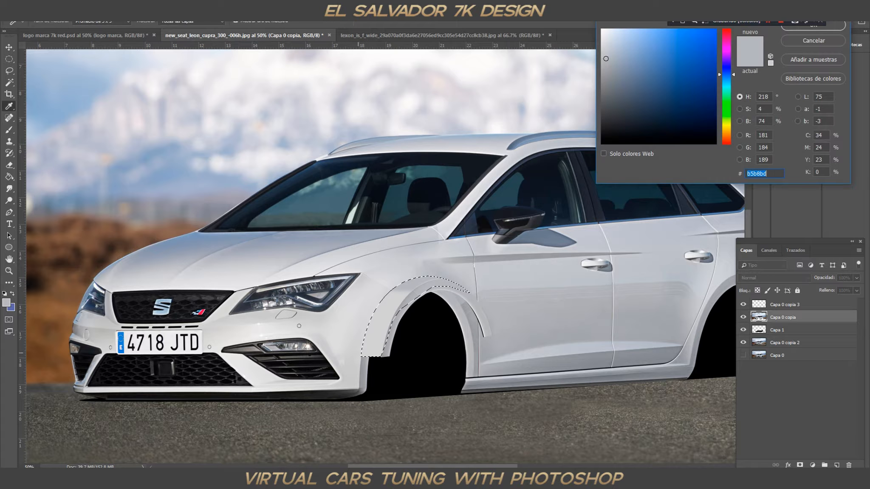
left_click(368, 336)
key("Return")
right_click(370, 332)
left_click(457, 75)
key("Return")
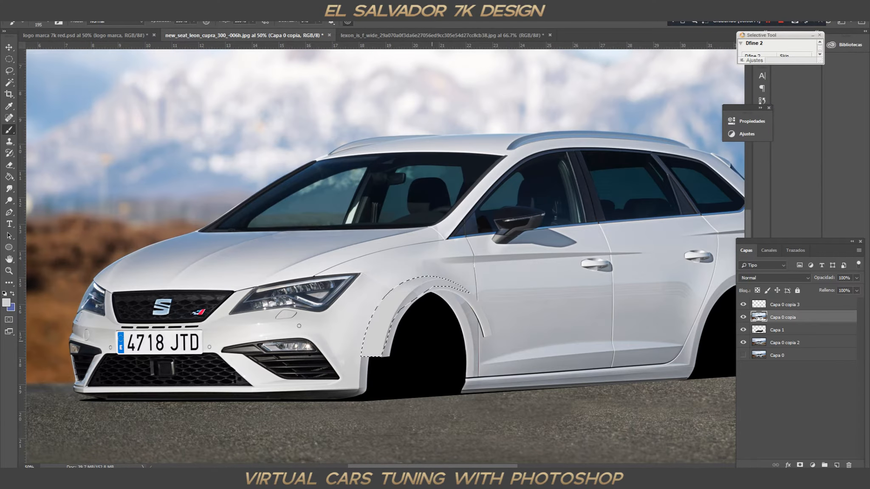
Step: Blend the fender extension into the bodywork with further sampled body tones and deselect it
left_click(6, 302)
left_click(468, 255)
key("Return")
right_click(493, 239)
key("Return")
mouse_move(442, 279)
left_mouse_down()
mouse_move(399, 289)
mouse_move(368, 345)
left_mouse_up()
left_click(6, 303)
left_click(360, 356)
key("Return")
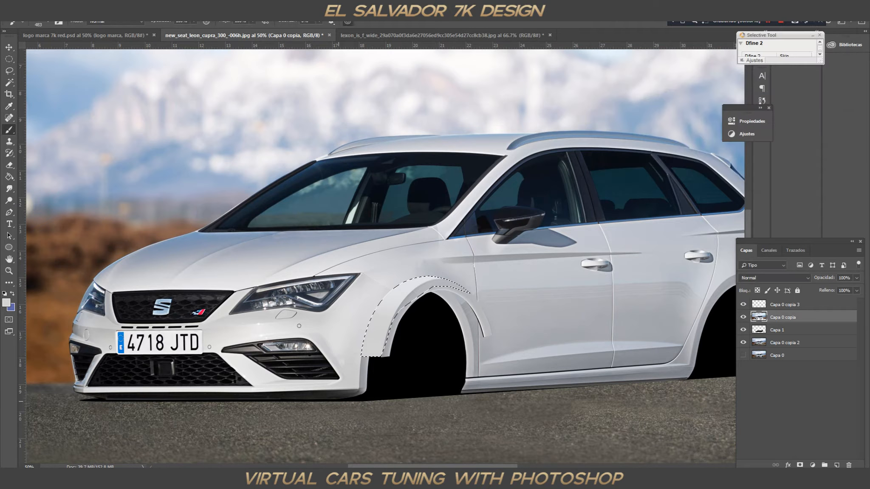
key("ctrl+d")
Step: On a new layer, outline the bumper corner ahead of the front wheel and convert the path into a selection
key("p")
key("ctrl+shift+alt+n")
left_click(381, 356)
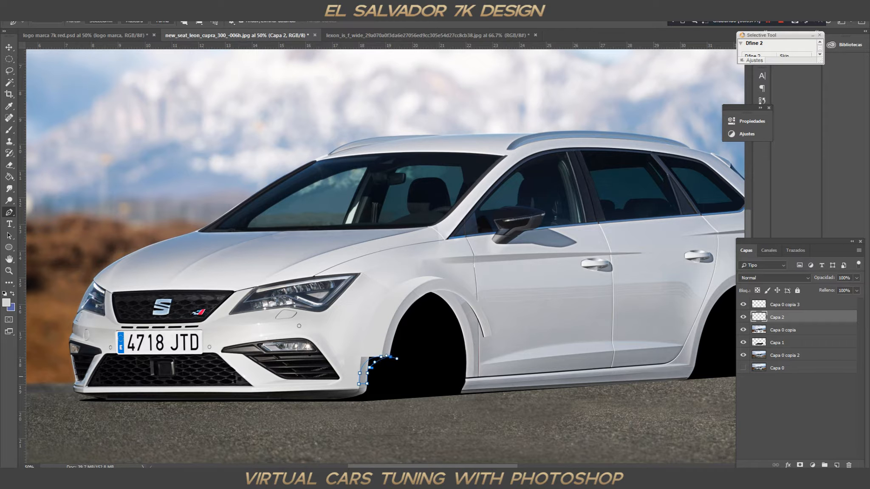
left_click(396, 340)
left_click(382, 357)
right_click(382, 357)
left_click(406, 389)
key("Return")
Step: Paint the selected bumper corner with the grey #989a9f, adjusting the brush size
key("b")
left_click_drag(381, 356, 340, 432)
left_click(5, 302)
key("Return")
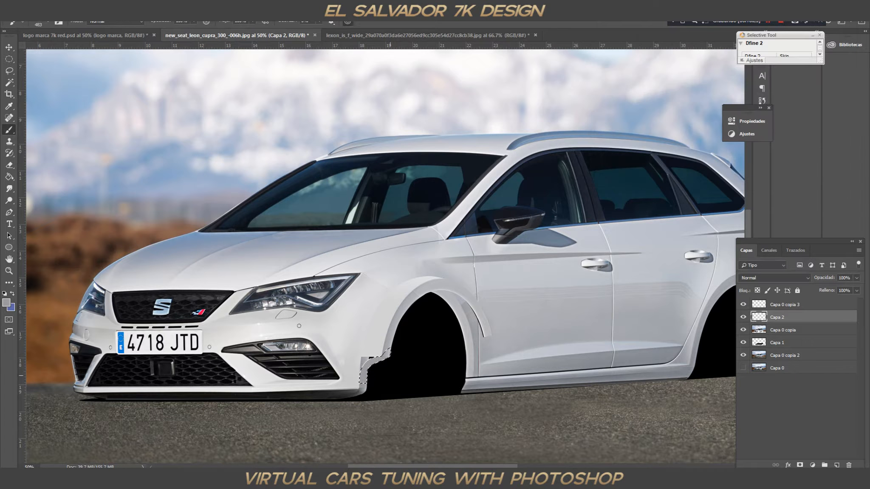
right_click(382, 357)
left_click(480, 73)
left_click(6, 303)
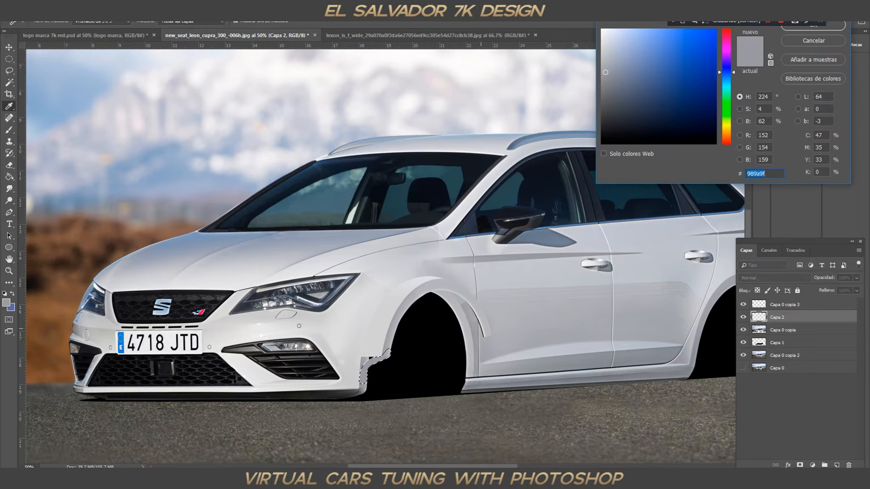
key("Return")
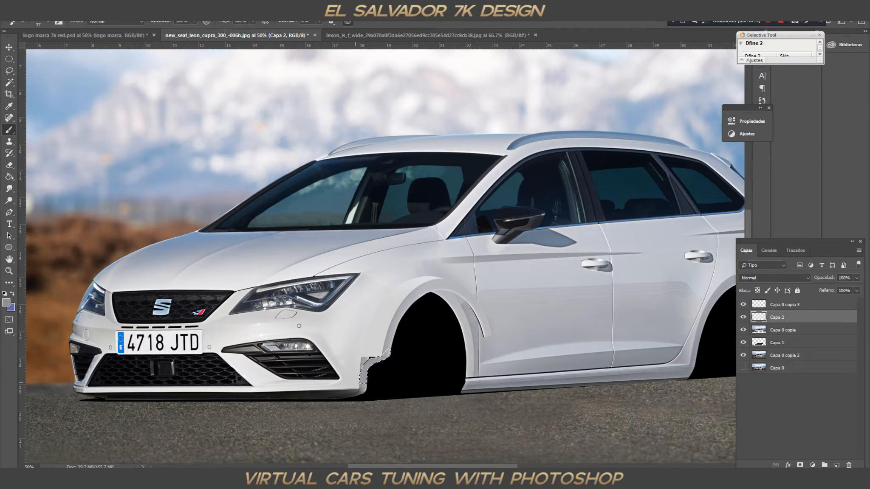
Step: Outline the bumper side section below the front fender with a Pen path and convert it into a selection
key("p")
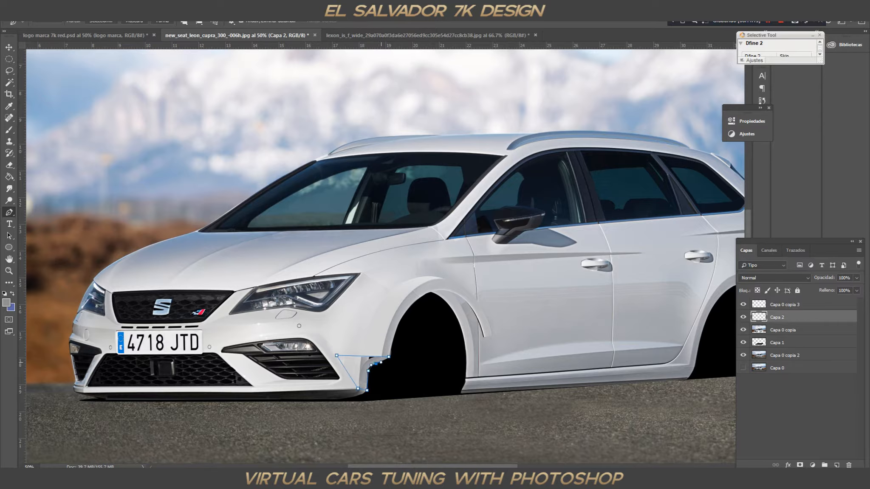
right_click(356, 370)
left_click(379, 225)
key("Return")
Step: Shade the bumper side section below the fender with a larger brush and a sampled near-black colour
key("b")
right_click(514, 213)
left_click_drag(570, 75, 607, 75)
left_click(6, 302)
left_click(376, 364)
left_click(379, 360)
key("Return")
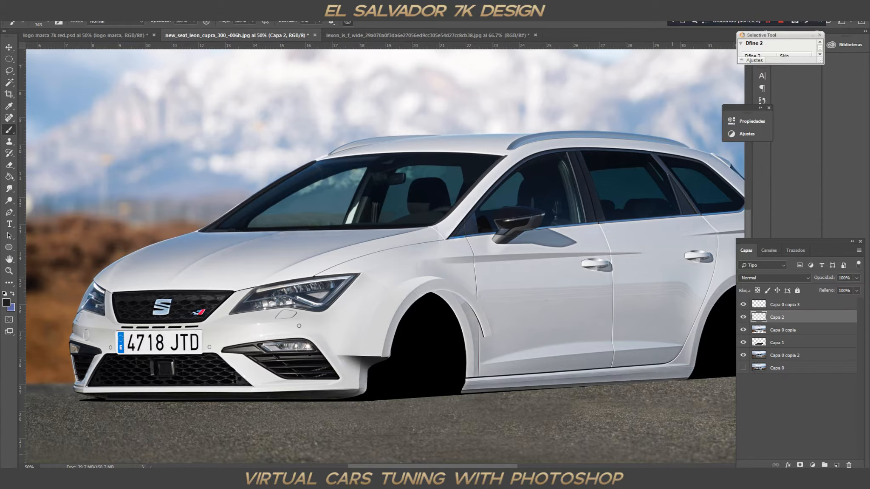
Step: Enlarge the Eraser brush for the Capa 2 layer and switch back to the Pen tool
key("e")
right_click(435, 303)
left_click_drag(479, 95, 565, 95)
key("Return")
key("p")
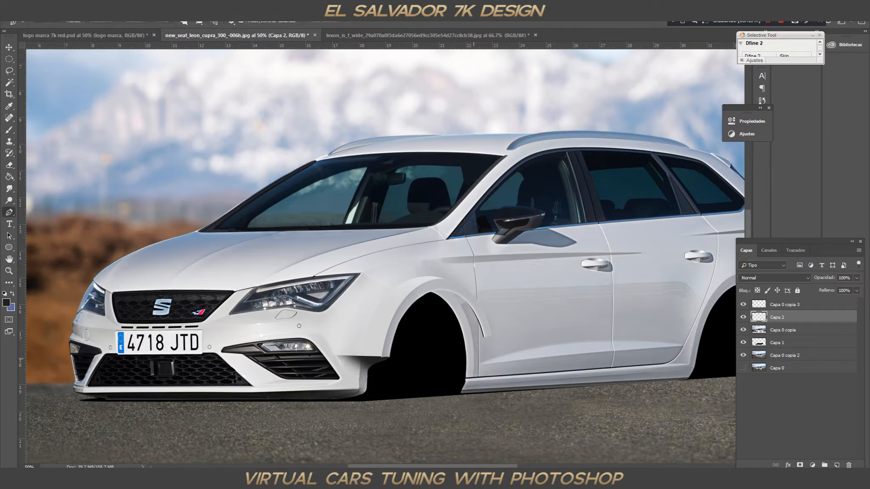
Step: Outline the rear part of the front wheel arch opening with a Pen path and convert it into a selection
key("ctrl+alt+z")
key("ctrl+alt+z")
left_click(143, 6)
left_click(149, 25)
left_click(417, 300)
left_click_drag(438, 288, 458, 293)
left_click(491, 336)
right_click(460, 319)
left_click(480, 174)
key("Return")
Step: Paint the selected rear part of the front wheel opening black with the Brush and clear the selection
key("b")
mouse_move(474, 332)
left_mouse_down()
mouse_move(437, 316)
mouse_move(436, 299)
left_mouse_up()
left_click(51, 6)
left_click(68, 34)
left_click(6, 302)
left_click(596, 160)
left_click(824, 35)
left_click(140, 6)
left_click(149, 24)
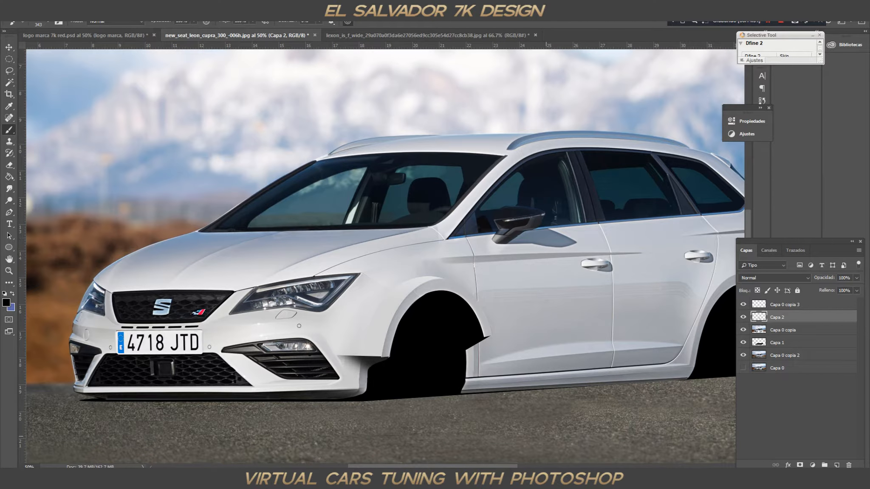
Step: Merge the Capa 0 copia 3, Capa 2 and Capa 0 copia layers and resize the Smudge brush
left_click(782, 304, "ctrl")
left_click(783, 330, "ctrl")
right_click(777, 330)
left_click(663, 347)
left_click(9, 188)
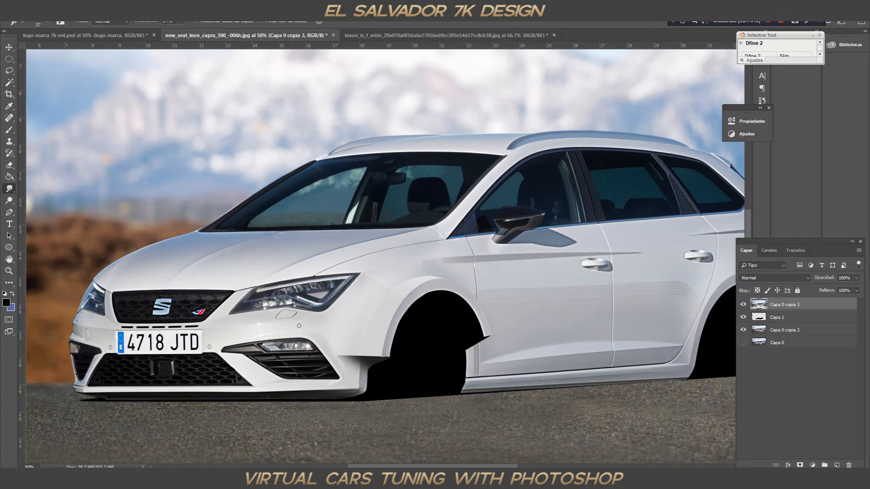
right_click(434, 280)
left_click_drag(498, 75, 492, 75)
key("Return")
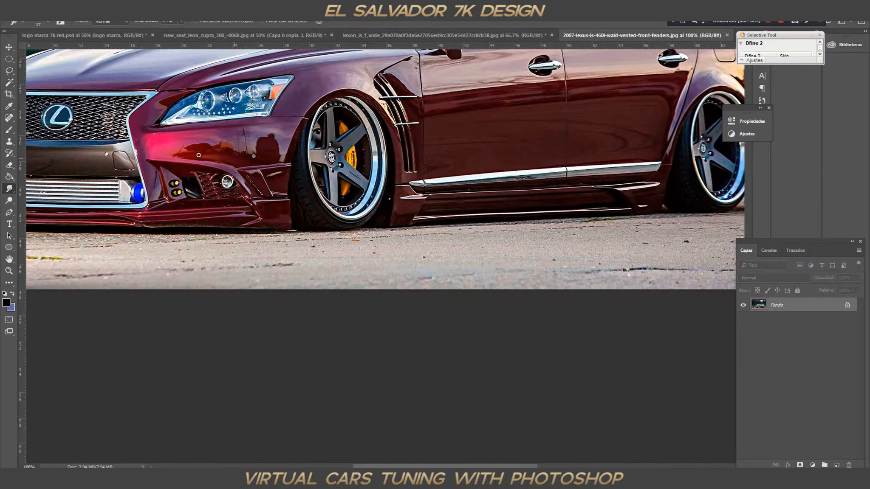
Step: Trace the red Lexus's front wheel and tyre with a Pen path and convert it into a selection
key("p")
left_click(292, 230)
mouse_move(361, 229)
left_mouse_down()
mouse_move(382, 222)
mouse_move(365, 227)
left_mouse_up()
left_click(383, 119)
left_click(372, 190)
left_click_drag(373, 189, 387, 193)
left_click_drag(383, 120, 387, 131)
left_click_drag(354, 98, 331, 91)
left_click_drag(295, 145, 290, 178)
left_click(288, 199)
left_click(293, 230)
right_click(321, 204)
left_click(345, 242)
key("Return")
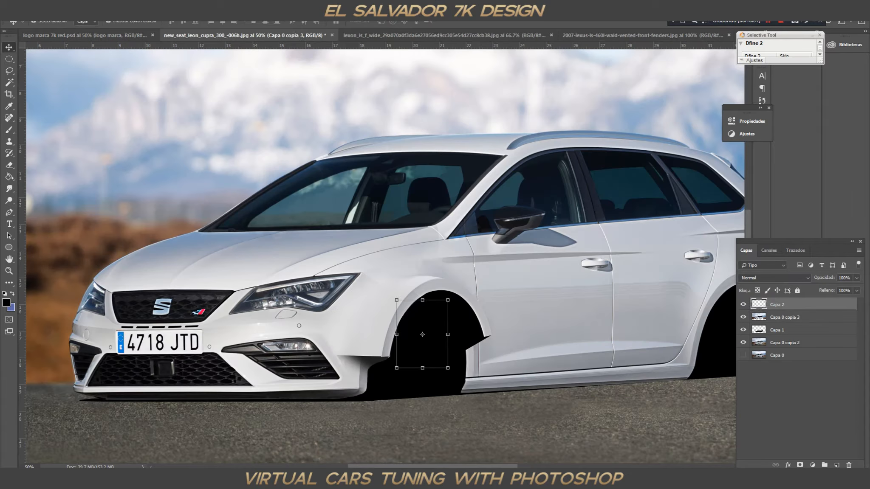
Step: Enlarge and position the pasted Lexus wheel so it fills the Seat's front wheel arch
left_click_drag(404, 332, 378, 301)
left_click_drag(418, 352, 436, 351)
mouse_move(396, 299)
left_mouse_down()
mouse_move(390, 302)
mouse_move(387, 289)
left_mouse_up()
mouse_move(449, 370)
left_mouse_down()
mouse_move(455, 373)
mouse_move(450, 365)
left_mouse_up()
left_click_drag(389, 284, 384, 278)
left_click_drag(426, 361, 436, 364)
key("Return")
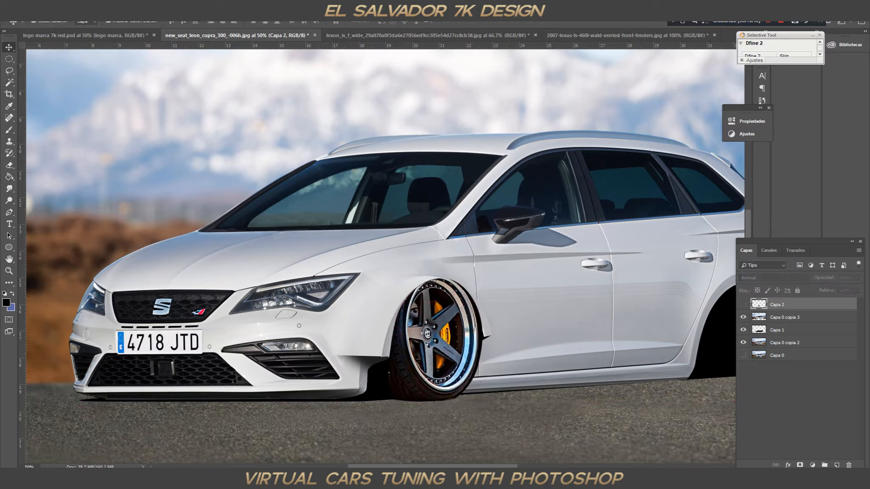
Step: Outline the inner tyre area between the front bumper and the new wheel with a Pen path and convert it into a selection
key("p")
left_click(365, 392)
left_click_drag(417, 402, 443, 402)
left_click(364, 353)
left_click(359, 357)
left_click(360, 384)
right_click(378, 383)
left_click(404, 231)
key("Return")
Step: Paint the selected inner tyre area near-black on Capa 2 and clear the selection
key("b")
left_click_drag(396, 374, 361, 392)
left_click(6, 303)
left_click(603, 134)
key("Return")
left_click(451, 375)
key("ctrl+d")
key("p")
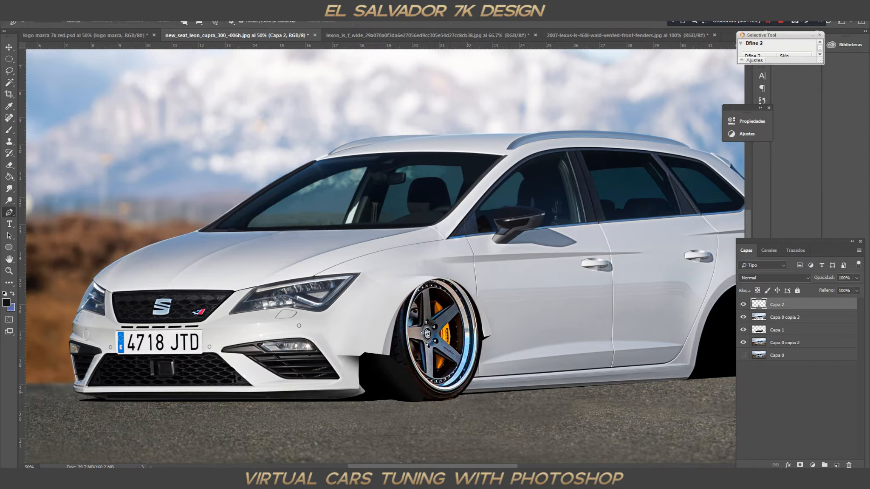
Step: Trace the front wheel's rim with a Pen path and convert it into a selection
left_click_drag(411, 355, 427, 396)
left_click_drag(462, 385, 476, 373)
left_click(473, 307)
left_click(54, 10)
left_click(72, 34)
left_click_drag(470, 299, 451, 265)
left_click_drag(416, 288, 421, 277)
right_click(439, 327)
left_click(476, 183)
key("Return")
Step: Duplicate the Capa 2 layer and delete everything outside the rim on the copy
left_click_drag(791, 304, 837, 464)
key("ctrl+shift+i")
key("Delete")
left_click(777, 318)
key("Delete")
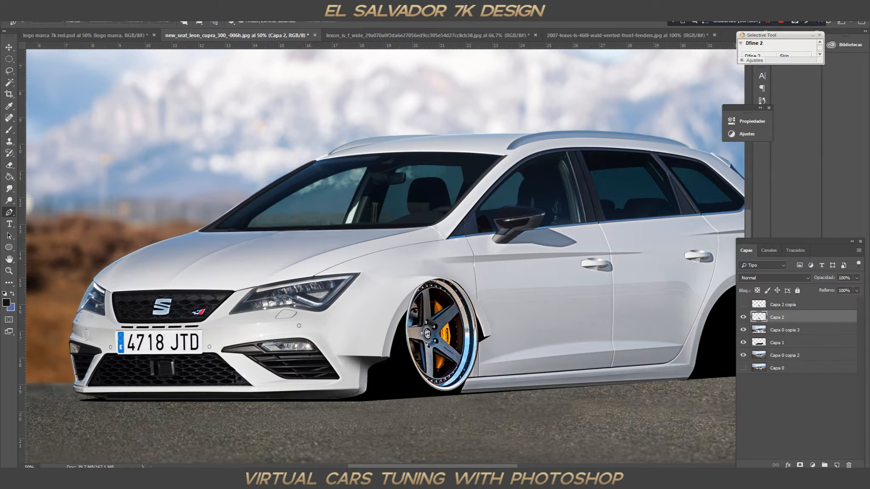
left_click(53, 9)
left_click(73, 33)
Step: Add and apply a layer mask on Capa 2, and hide the Capa 2 copia layer
left_click(799, 464)
right_click(777, 317)
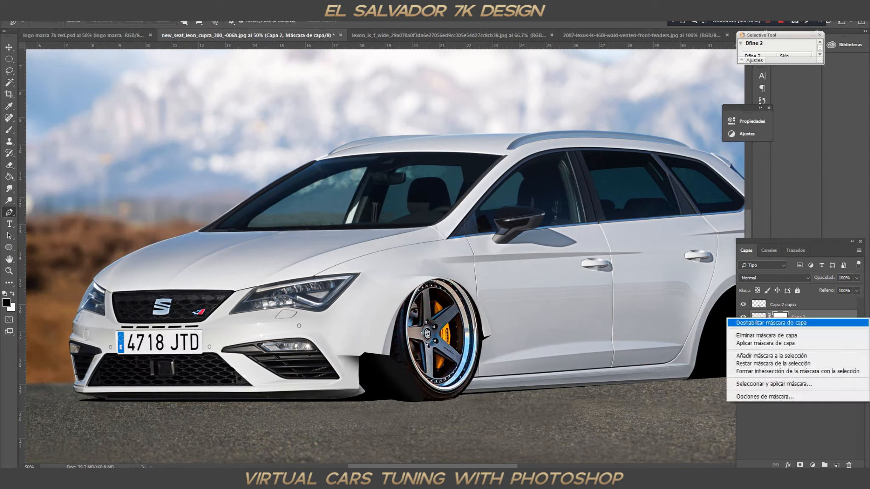
left_click(765, 345)
left_click(743, 304)
left_click(743, 304)
left_click(759, 317, "ctrl")
left_click(743, 304)
left_click(141, 10)
left_click(154, 24)
Step: Draw a loose Pen path around the whole front tyre area and convert it into a selection
left_click_drag(470, 379, 455, 398)
left_click_drag(373, 389, 302, 368)
left_click_drag(456, 398, 458, 396)
left_click(364, 279)
left_click(418, 264)
right_click(446, 313)
left_click(467, 167)
key("Return")
Step: Fill the selected front tyre area on Capa 2 with near-black brush strokes and clear the selection
key("b")
mouse_move(442, 361)
left_mouse_down()
mouse_move(432, 263)
mouse_move(357, 366)
left_mouse_up()
left_click(777, 317, "ctrl")
left_click(759, 317, "ctrl")
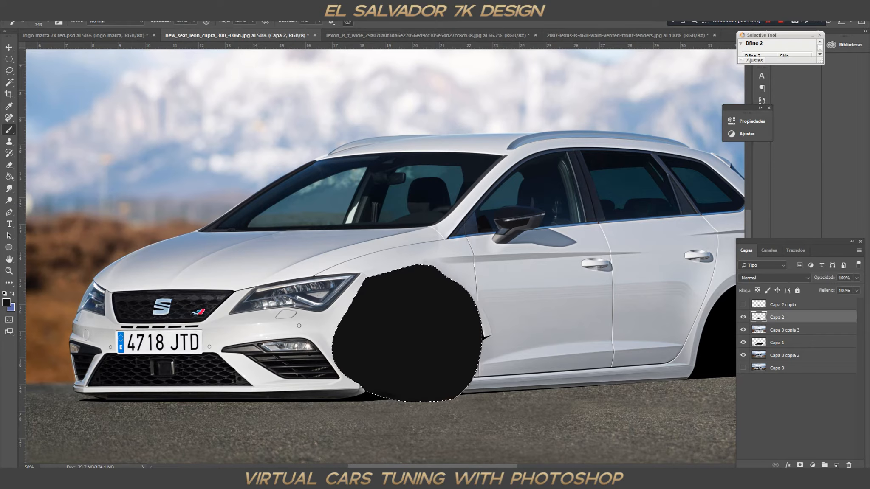
key("ctrl+d")
Step: Hide Capa 2, trace a Pen path along the front arch edge and around the surrounding bodywork, and convert it into a selection
key("p")
left_click(743, 317)
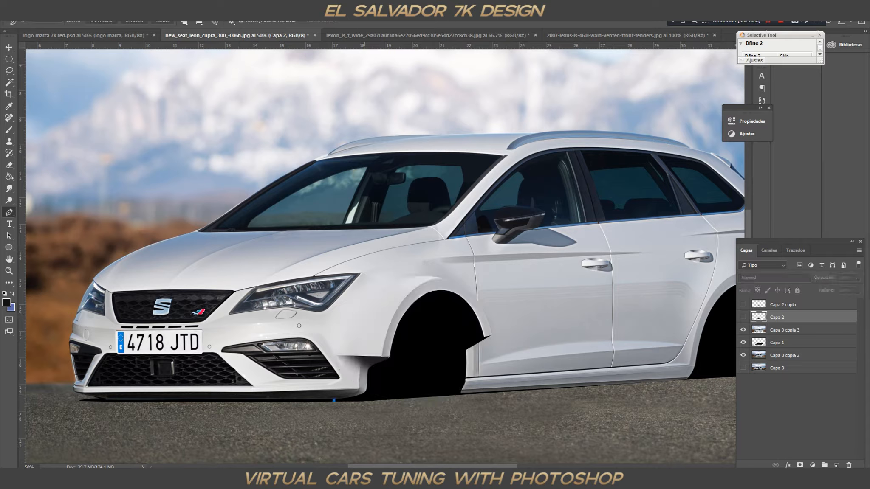
left_click(369, 371)
left_click_drag(376, 364, 382, 361)
left_click(390, 358)
left_click_drag(417, 299, 440, 278)
mouse_move(476, 315)
left_mouse_down()
mouse_move(487, 335)
mouse_move(478, 317)
left_mouse_up()
left_click_drag(473, 311, 461, 296)
left_click(484, 337)
left_click(493, 377)
left_click(551, 409)
left_click(584, 284)
left_click(485, 194)
left_click(334, 400)
key("Return")
Step: Show Capa 2 and delete its near-black paint overlapping the selected bodywork
left_click(743, 318)
key("Delete")
key("ctrl+d")
Step: Load the tyre shape on Capa 2 as a selection, paint it black and clear the selection
double_click(777, 318)
left_click(759, 318, "ctrl")
left_click(9, 130)
left_click_drag(442, 315, 412, 383)
left_click(143, 12)
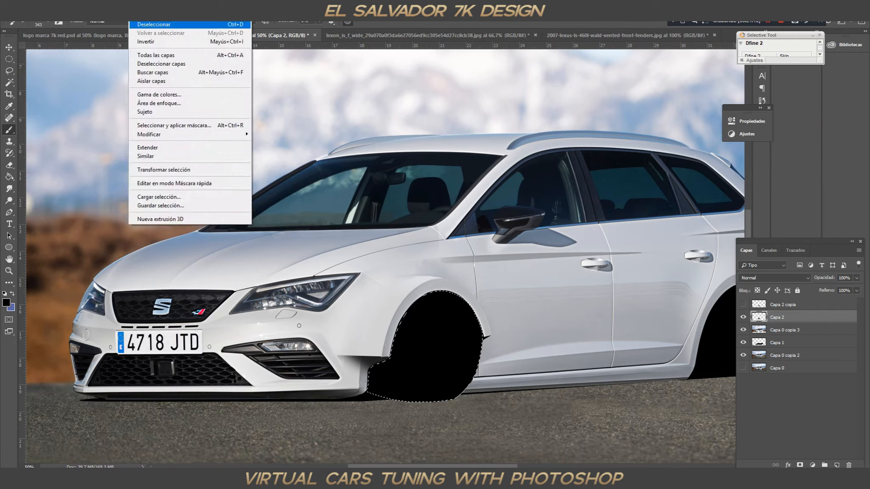
left_click(170, 25)
Step: Show Capa 2 copia and delete the parts of the rim lying outside the tyre shape of Capa 2
left_click(743, 304)
left_click(783, 305)
key("e")
right_click(576, 254)
key("Escape")
left_click(759, 317, "ctrl")
left_click(143, 12)
left_click(150, 41)
key("Delete")
key("ctrl+d")
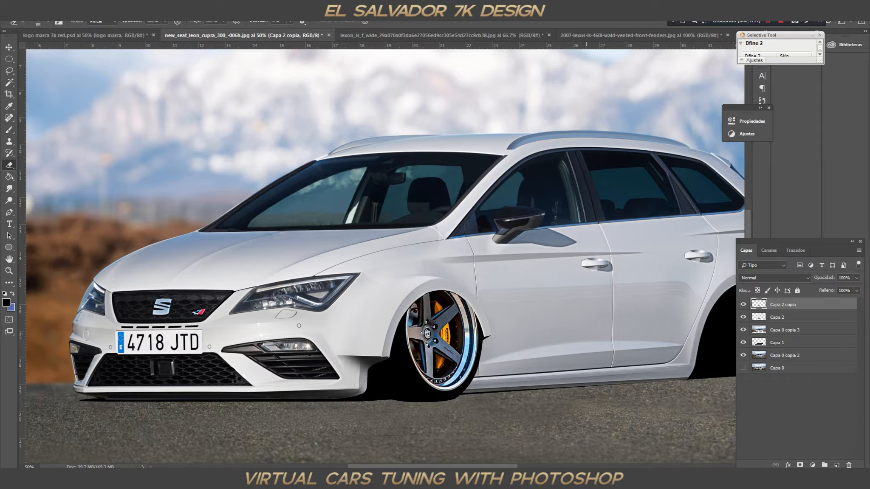
Step: Outline the widened front fender flare above the wheel with a Pen path on Capa 0 copia 3 and convert it into a selection
key("p")
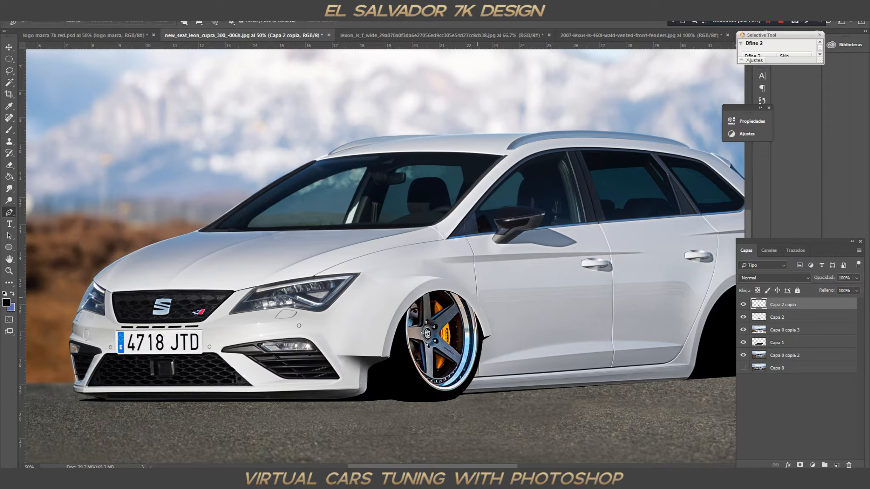
right_click(475, 296, "ctrl+alt")
left_click_drag(382, 266, 361, 271)
left_click(336, 355)
left_click_drag(458, 245, 458, 244)
left_click_drag(381, 266, 352, 279)
left_click_drag(460, 242, 459, 239)
left_click_drag(352, 279, 341, 282)
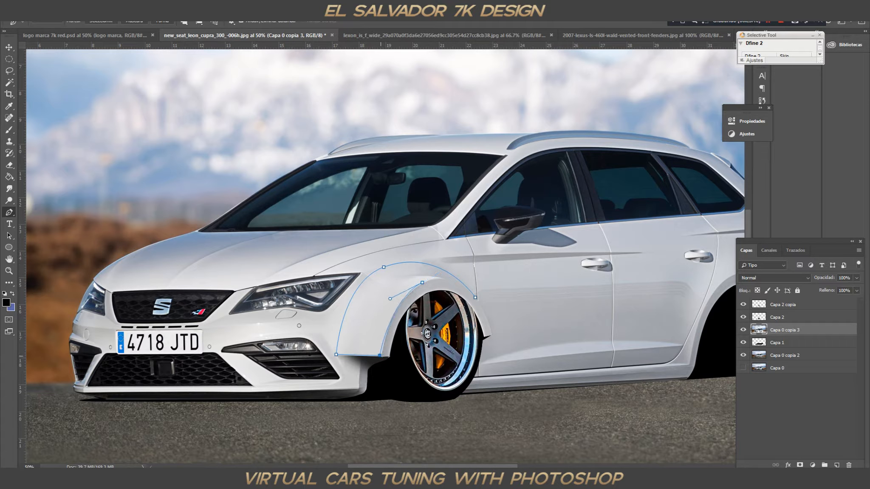
left_click_drag(444, 269, 425, 281)
right_click(423, 273)
left_click(450, 310)
key("Return")
Step: Shade the selected front fender flare with light grey brush strokes on Capa 0 copia 3
left_click(6, 303)
key("Return")
key("b")
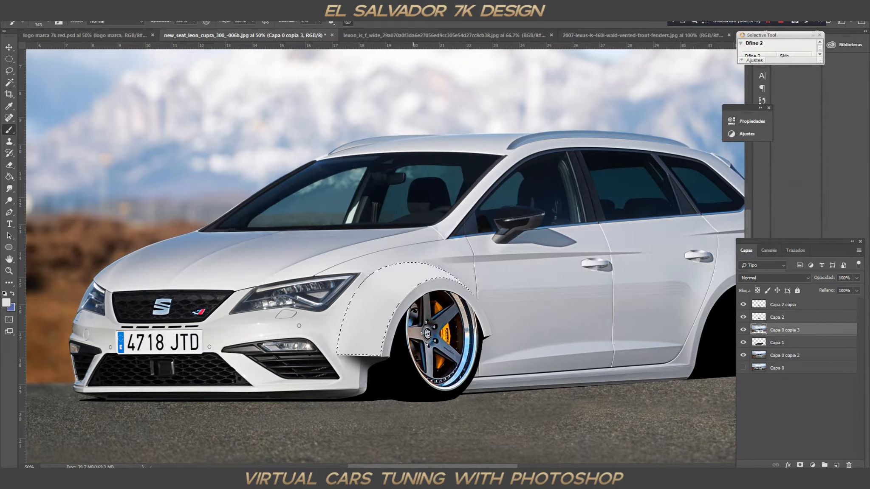
left_click(6, 302)
left_click(502, 267)
key("Return")
mouse_move(442, 280)
left_mouse_down()
mouse_move(363, 334)
mouse_move(487, 410)
left_mouse_up()
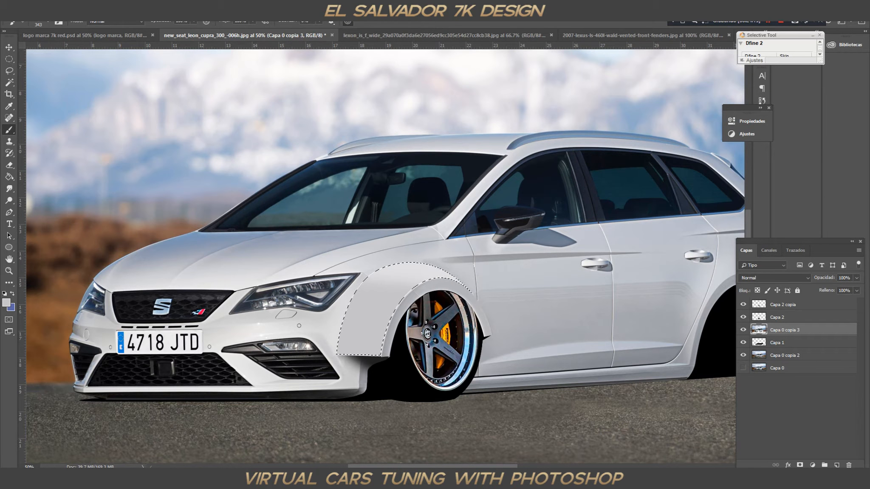
Step: Delete the five-spoke rim layer Capa 2 copia and clear the selection around the fender flare
left_click_drag(743, 317, 743, 305)
left_click(743, 304)
left_click(743, 317)
left_click(783, 304)
right_click(782, 305)
left_click(675, 165)
left_click(398, 179)
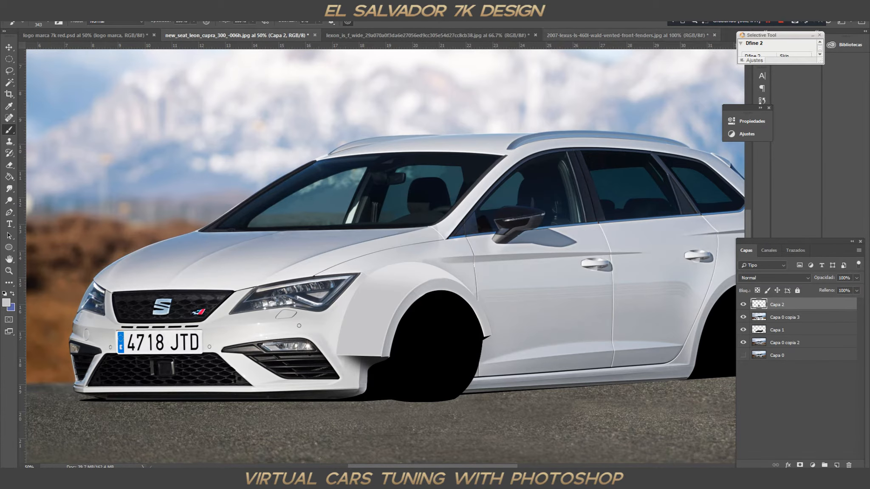
Step: Bring the white multi-spoke rim from the Lexus IS F photo into the Seat document over the front wheel
left_click(633, 35)
left_click(442, 35)
key("v")
left_click_drag(452, 306, 438, 340)
Step: Transform the white rim on Capa 3, stretching it in height and width to fill the front tyre
key("ctrl+t")
right_click(456, 291)
left_click(481, 407)
left_click_drag(439, 316, 439, 297)
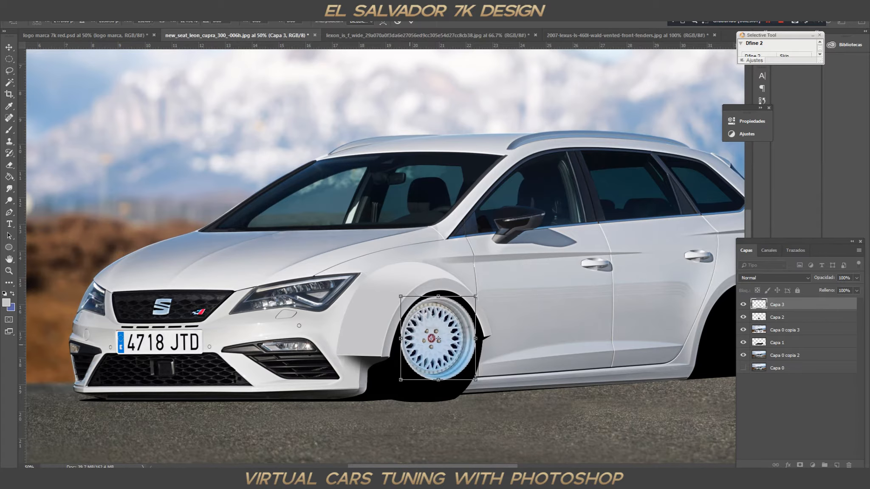
left_click_drag(439, 381, 440, 395)
left_click_drag(467, 346, 474, 347)
left_click_drag(408, 346, 401, 347)
left_click_drag(474, 346, 476, 345)
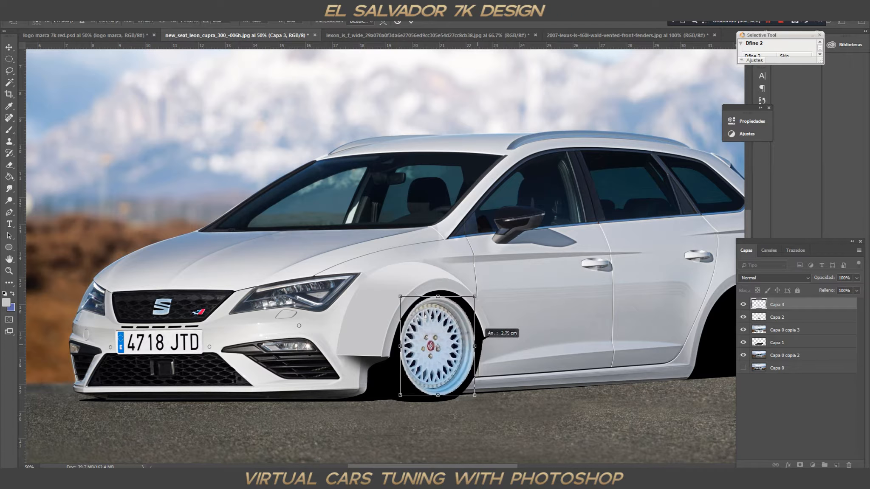
left_click_drag(400, 340, 398, 340)
left_click_drag(436, 297, 437, 295)
left_click_drag(437, 395, 437, 400)
left_click_drag(475, 346, 478, 347)
key("Return")
Step: Load the tyre shape of Capa 2 as a selection and shade it with a dark #272c2f brush
left_click(606, 417)
left_click(424, 348)
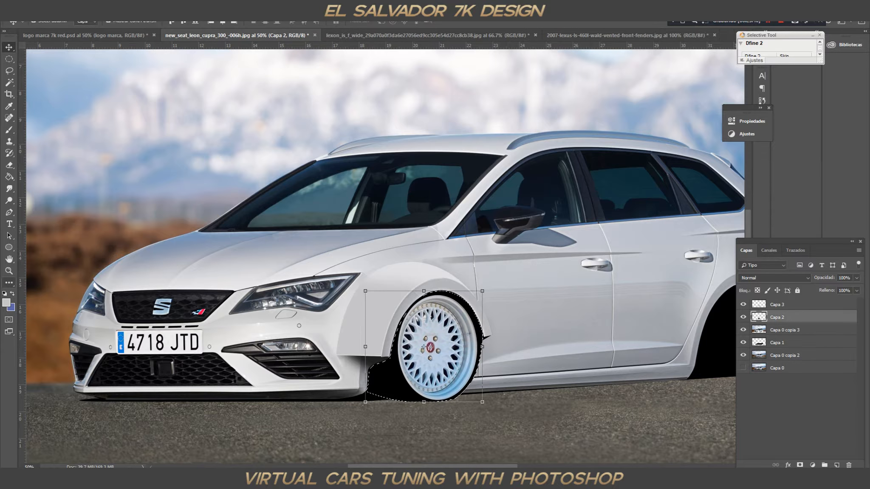
left_click(6, 303)
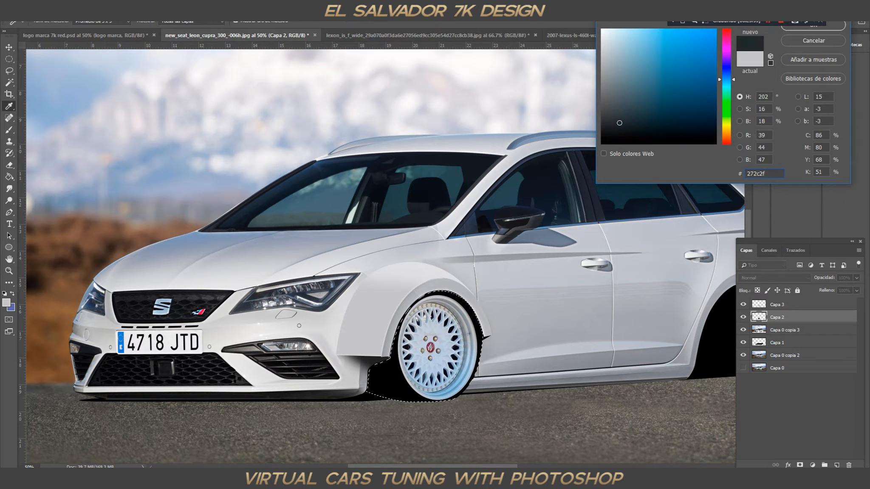
key("Return")
key("b")
right_click(433, 308)
key("Return")
right_click(314, 286)
left_click(361, 94)
key("Return")
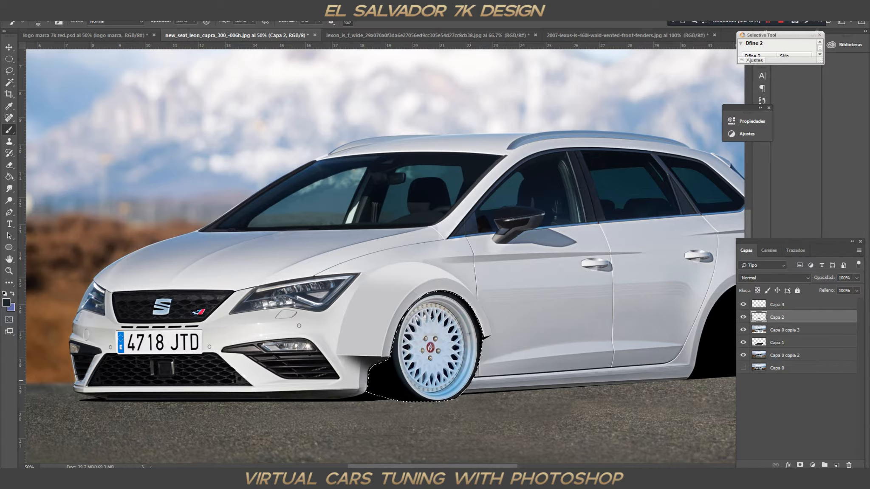
key("ctrl+d")
Step: Shift the black shadow layer Capa 1 slightly downward beneath the car
left_click(777, 342)
key("v")
key("shift+Down")
key("shift+Down")
key("shift+Down")
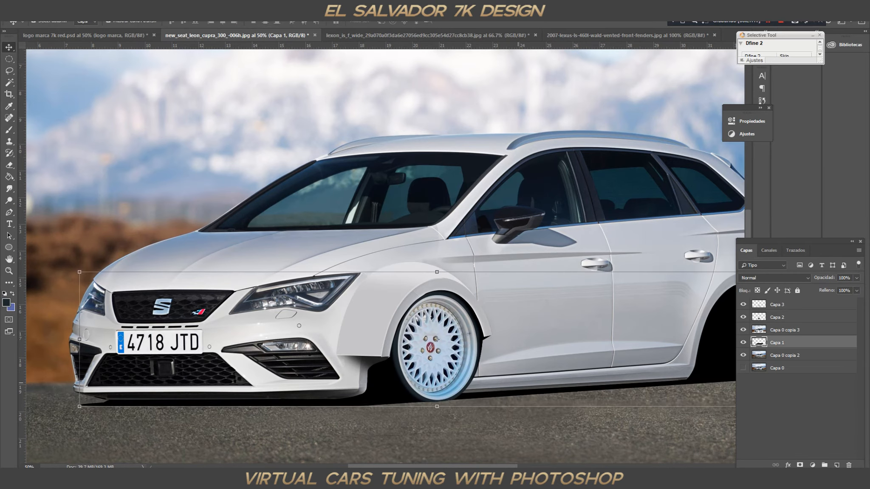
Step: Delete the rim layer Capa 3 together with the tyre layer Capa 2
key("ctrl+minus")
left_click(696, 343)
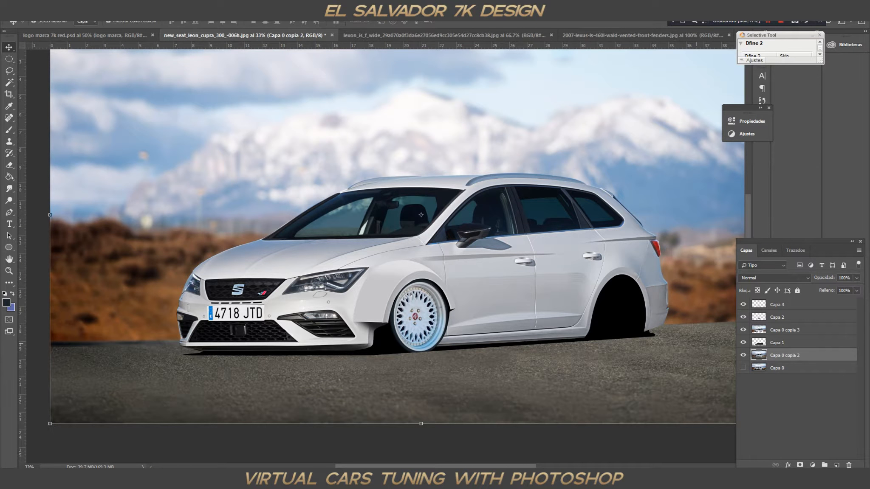
scroll(421, 215, "up", 1)
left_click(420, 323)
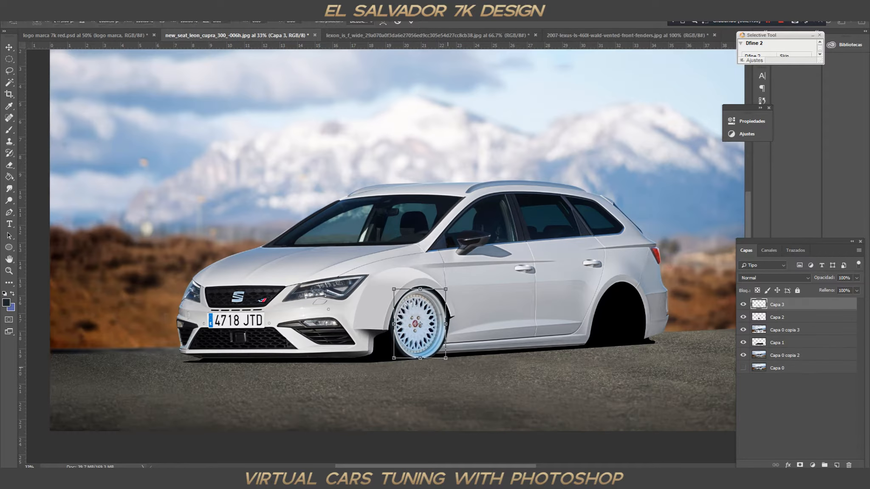
left_click(421, 221)
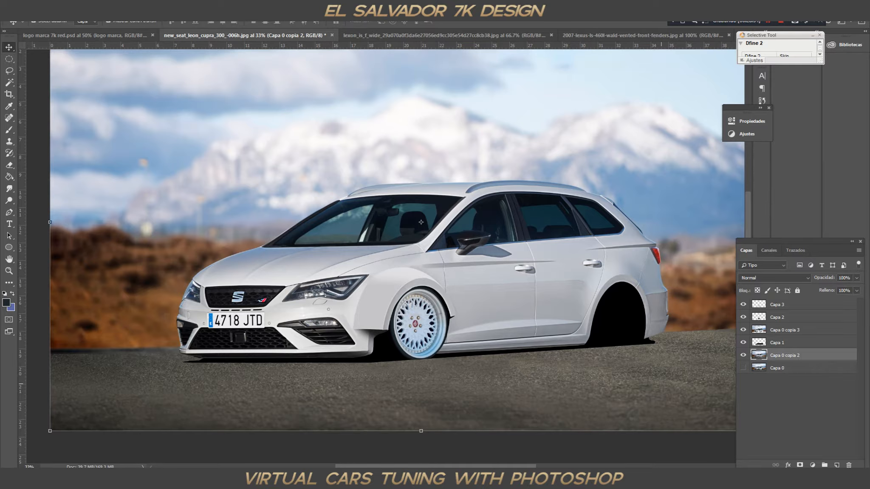
left_click(783, 304)
left_click(783, 317, "shift")
right_click(783, 317)
left_click(680, 155)
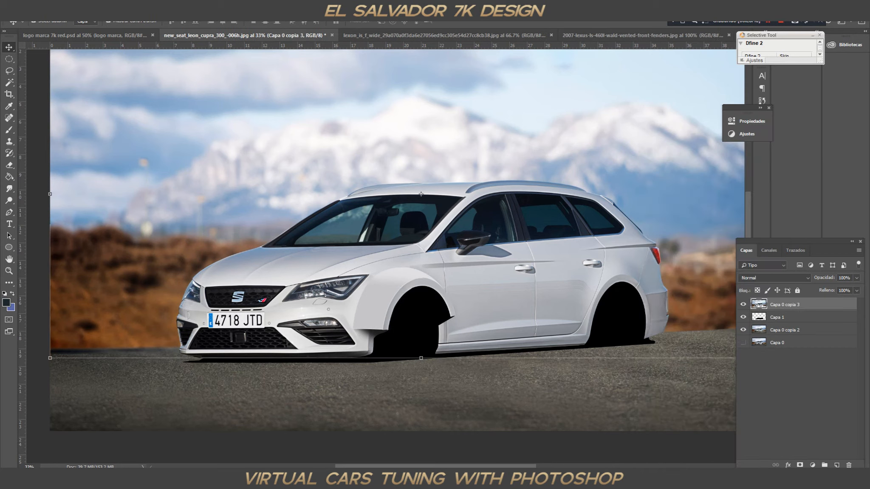
Step: Make a large elliptical selection near the front wheel, fill it with the dark foreground colour on a new layer and deselect
key("m")
left_click_drag(417, 253, 295, 380)
left_click(837, 464)
key("g")
left_click(356, 317)
left_click(140, 16)
left_click(154, 25)
Step: Narrow and position the dark disc over the front wheel, and place a duplicate of it over the rear wheel
key("v")
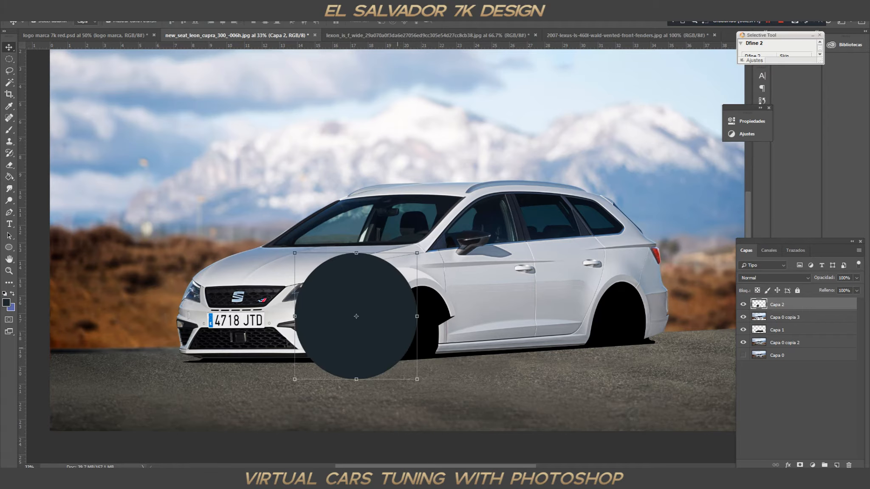
left_click_drag(356, 316, 417, 316)
left_click_drag(480, 316, 448, 316)
left_click_drag(435, 254, 419, 285)
left_click_drag(454, 319, 460, 319)
left_click_drag(358, 318, 452, 319)
left_click_drag(408, 372, 409, 367)
key("Return")
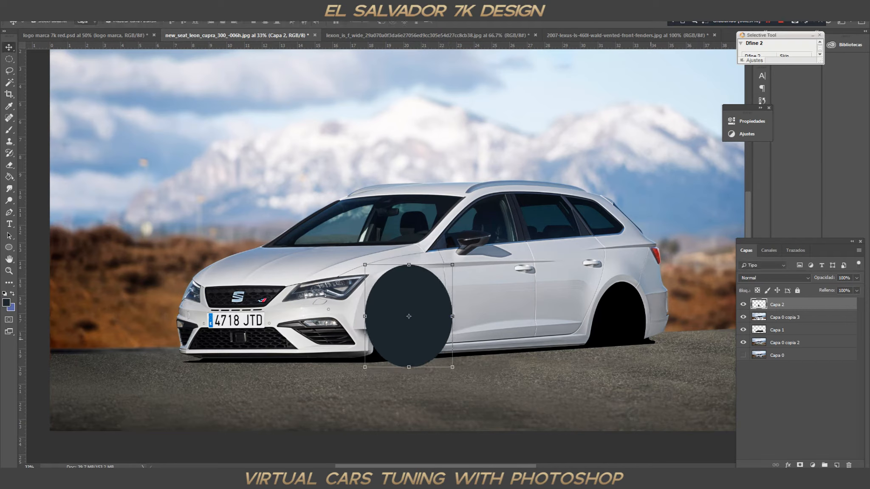
left_click_drag(820, 304, 837, 465)
left_click_drag(442, 325, 656, 315)
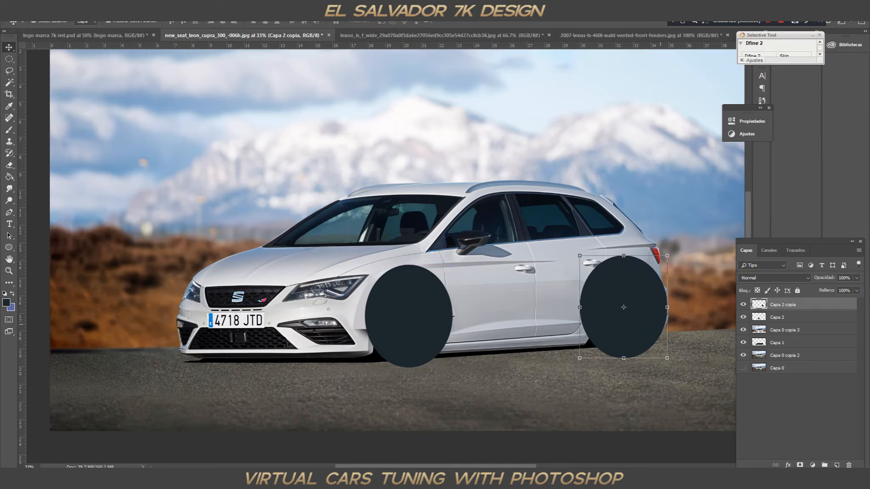
Step: Bring in the white multi-spoke rim from the Lexus photo and scale it to fit inside the front tyre disc
left_click(467, 35)
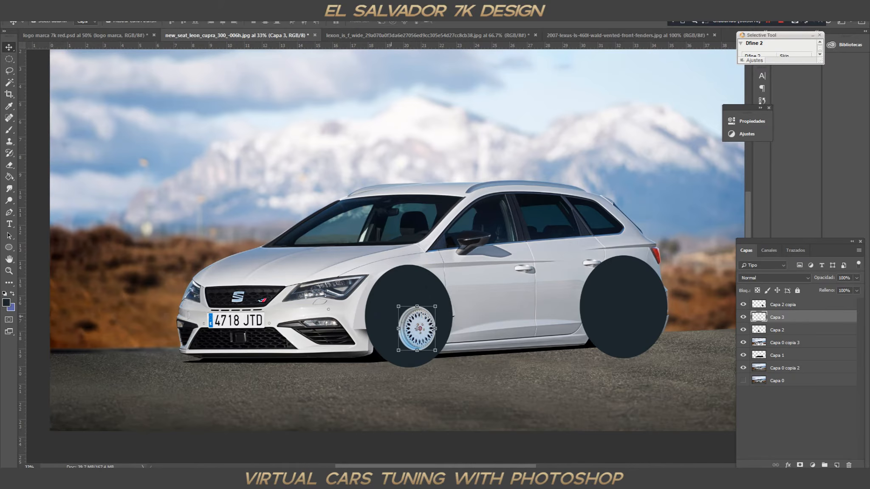
key("ctrl+t")
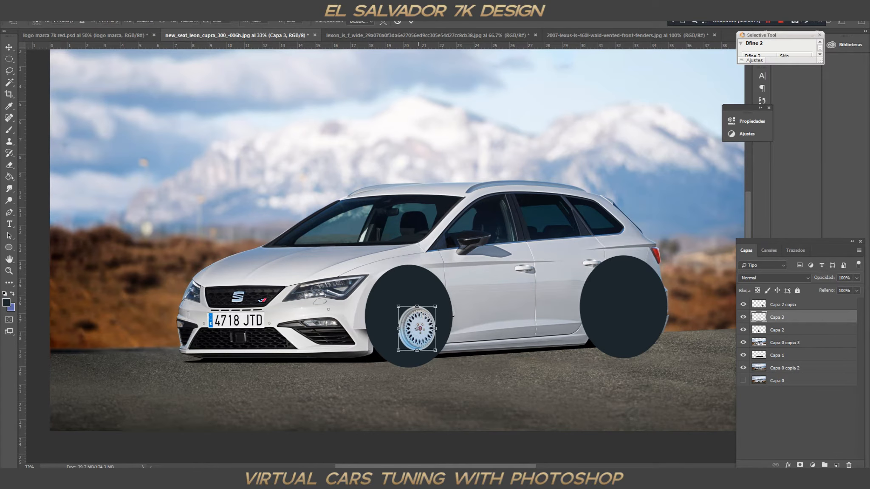
left_click_drag(398, 307, 374, 277)
mouse_move(418, 330)
left_mouse_down()
mouse_move(427, 333)
mouse_move(416, 329)
left_mouse_up()
left_click_drag(376, 273, 372, 267)
left_click_drag(422, 339, 422, 342)
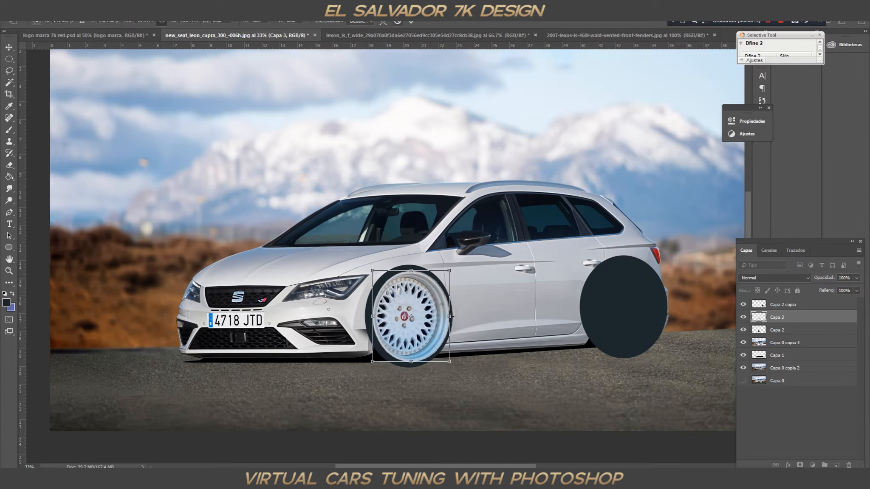
key("Return")
Step: Add a new layer, Capa 4, directly above Capa 0 copia 3 and start a Pen path at the front tyre's top edge
left_click(624, 307)
key("p")
key("alt+bracketleft")
key("alt+bracketleft")
key("alt+bracketleft")
key("ctrl+shift+alt+n")
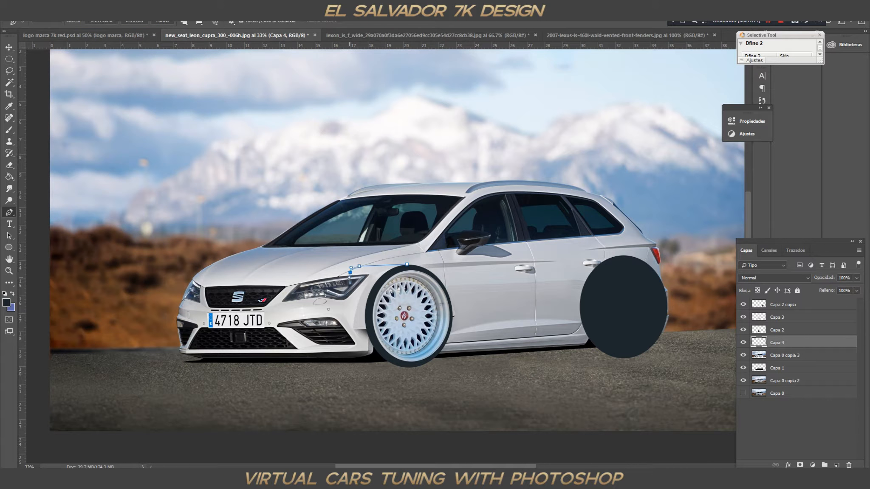
Step: Discard the unfinished Pen path and delete it from the document's paths
key("ctrl+z")
left_click(140, 18)
left_click(775, 278)
left_click(774, 278)
left_click(795, 250)
right_click(786, 405)
left_click(750, 420)
left_click(746, 250)
Step: Duplicate the front tyre disc Capa 2 and move the copy sideways toward the front bumper
left_click(782, 305)
left_click_drag(782, 329, 837, 465)
key("v")
left_click(55, 18)
left_click(64, 33)
left_click_drag(404, 316, 353, 296)
Step: Outline the area joining the two front tyre discs with a Pen path and check the disc layers' visibility
left_click(783, 330)
key("ctrl+t")
left_click(8, 212)
key("Return")
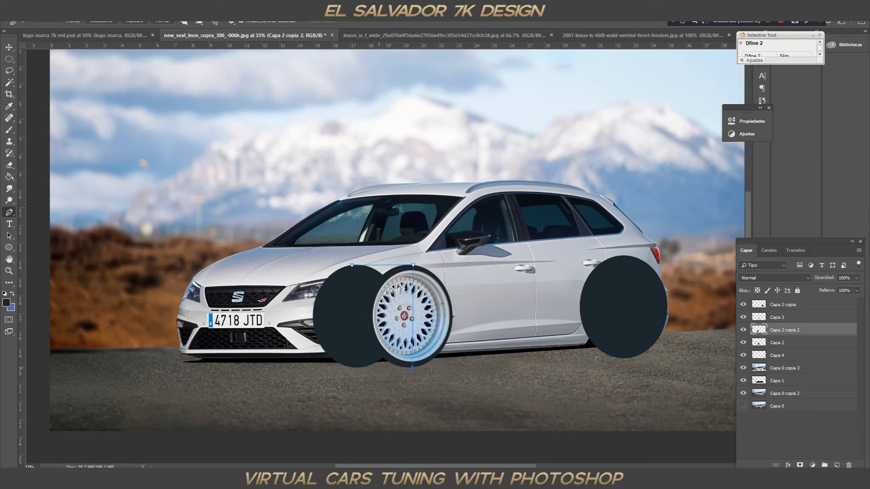
left_click(743, 330)
left_click(743, 342)
left_click(743, 342)
Step: Paint the area joining the two front discs black, deselect, and move Capa 2 above Capa 2 copia 2
left_click(6, 302)
left_click(603, 142)
key("Return")
key("b")
right_click(362, 265)
mouse_move(362, 265)
left_mouse_down()
mouse_move(370, 351)
mouse_move(402, 362)
left_mouse_up()
left_click(139, 7)
left_click(147, 28)
left_click_drag(783, 342, 783, 326)
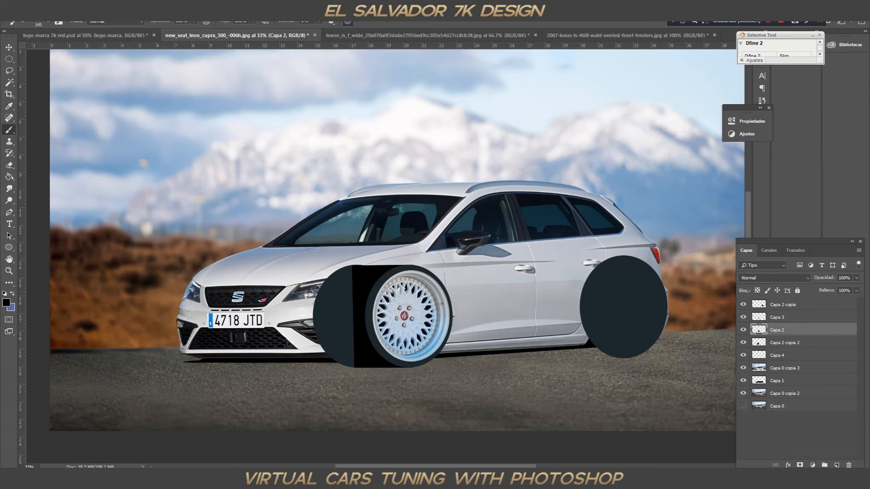
Step: Apply a dark grey #262626 Color Overlay to Capa 2 copia 2 and rasterize its layer style
double_click(818, 330)
left_click(812, 179)
left_click(818, 343)
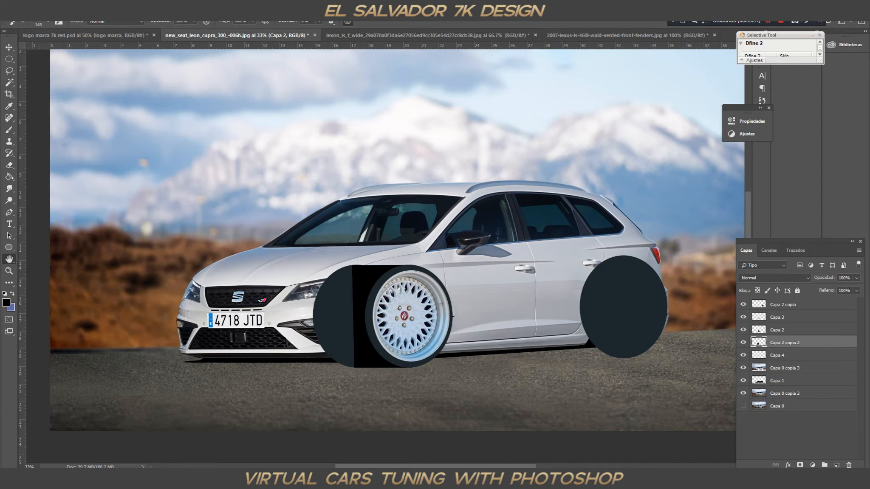
double_click(818, 343)
left_click(507, 268)
left_click(710, 176)
left_click(602, 128)
key("Return")
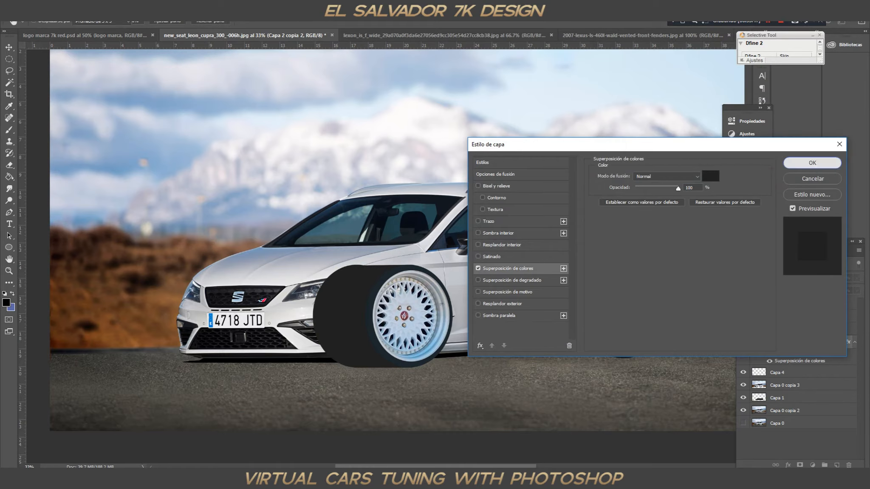
key("Return")
right_click(799, 344)
left_click(722, 234)
Step: Select the area along the tyre tread's upper edge with a Pen path, delete it from Capa 2 copia 2 and deselect
key("p")
left_click(310, 172)
left_click(426, 196)
left_click(412, 265)
right_click(394, 244)
left_click(420, 277)
key("Return")
key("Delete")
key("ctrl+d")
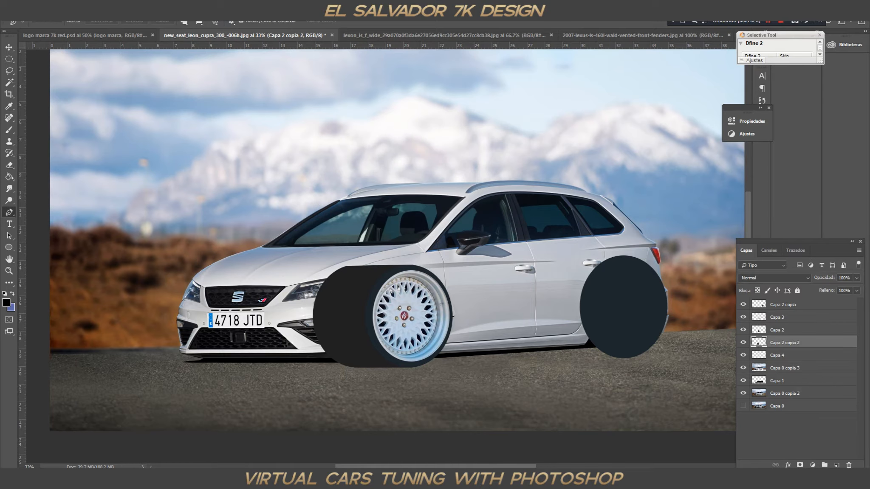
double_click(807, 342)
left_click(508, 268)
key("Escape")
Step: Apply a #262626 Color Overlay to the front tyre disc Capa 2, rasterize its layer style and clear the selection
double_click(807, 329)
left_click(508, 268)
left_click(712, 175)
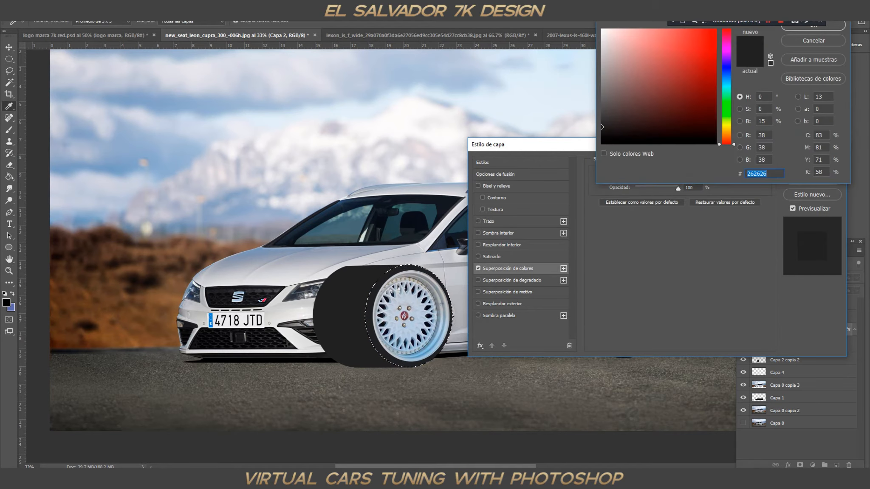
key("Return")
key("Return")
right_click(796, 330)
left_click(688, 295)
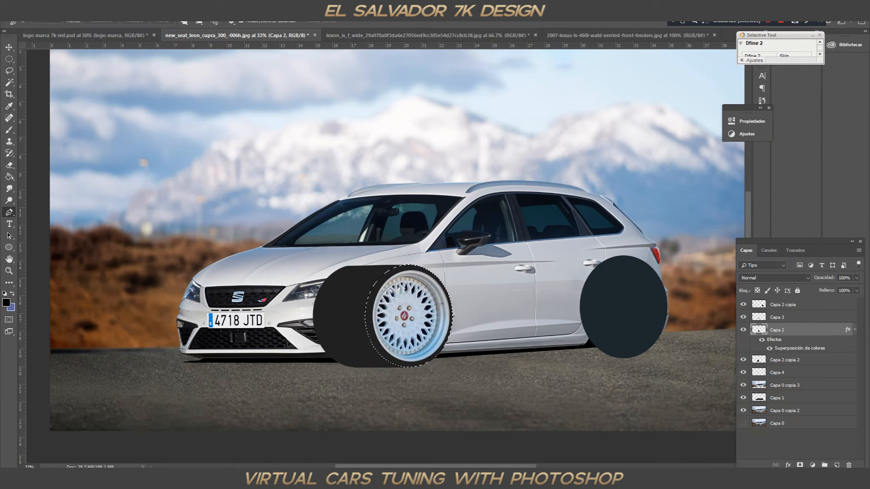
right_click(809, 330)
left_click(697, 234)
left_click(139, 8)
left_click(148, 29)
Step: Add an Inner Glow to Capa 2 with 35 px size, near-black colour #080808 and Normal blend mode
double_click(807, 330)
left_click(502, 245)
left_click_drag(647, 263, 644, 263)
left_click(621, 207)
left_click(619, 128)
left_click(727, 83)
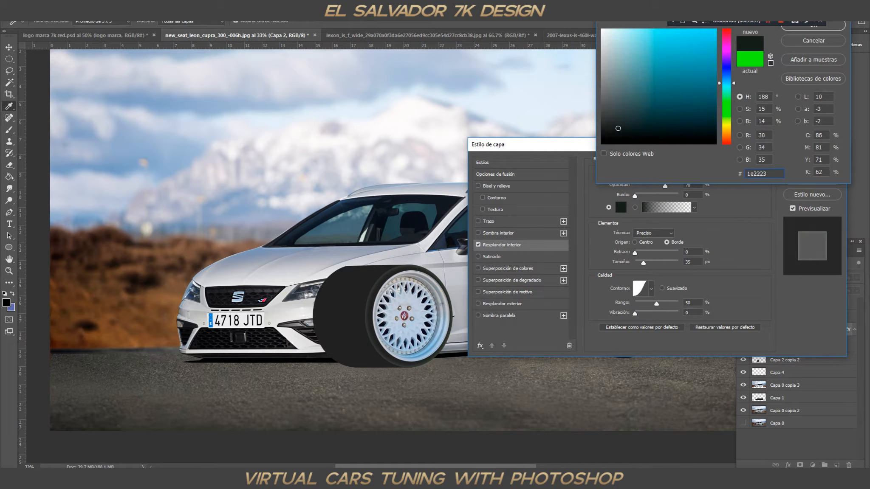
left_click_drag(618, 129, 604, 141)
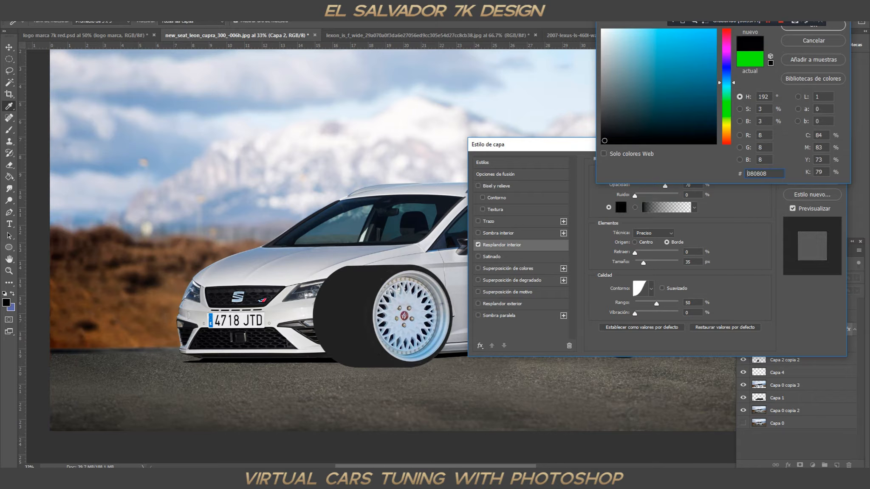
key("Return")
left_click(653, 175)
left_click(643, 183)
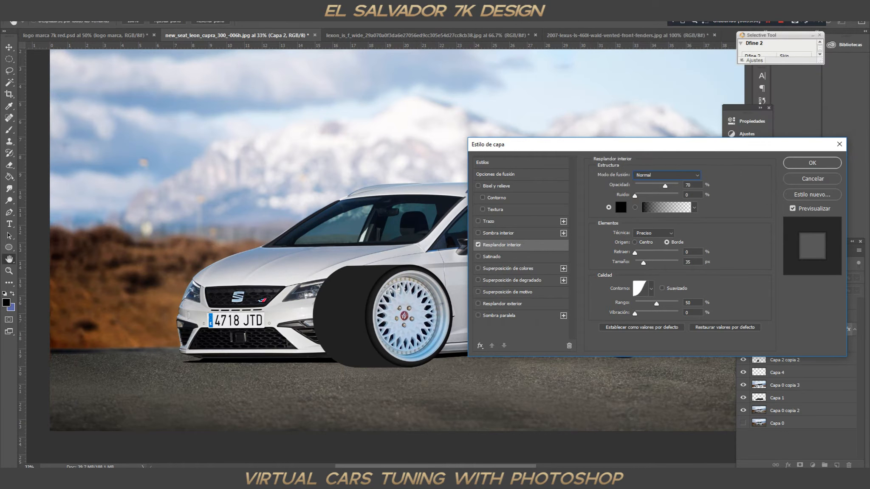
Step: Set Capa 2's Inner Glow colour to a dark blue-teal and its size to 98 px
left_click(620, 207)
left_click(615, 127)
left_click_drag(616, 127, 621, 124)
left_click_drag(673, 118, 638, 121)
key("Return")
left_click_drag(643, 263, 654, 263)
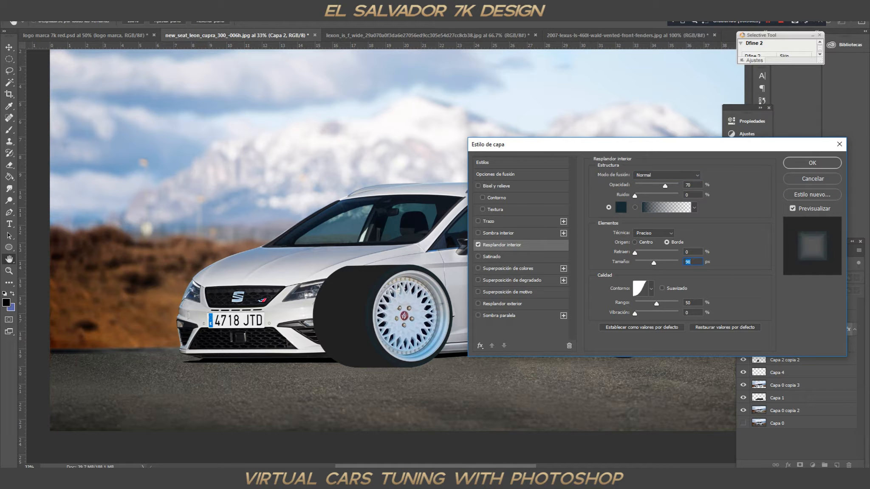
Step: Set the Inner Glow to 100% opacity, the softer technique, edge source and 33% range, and apply the layer style
left_click_drag(666, 186, 678, 186)
left_click(635, 242)
left_click(666, 243)
left_click(653, 233)
left_click(650, 241)
left_click(634, 242)
mouse_move(634, 253)
left_mouse_down()
mouse_move(653, 253)
mouse_move(635, 253)
left_mouse_up()
left_click(667, 242)
left_click_drag(644, 303, 649, 304)
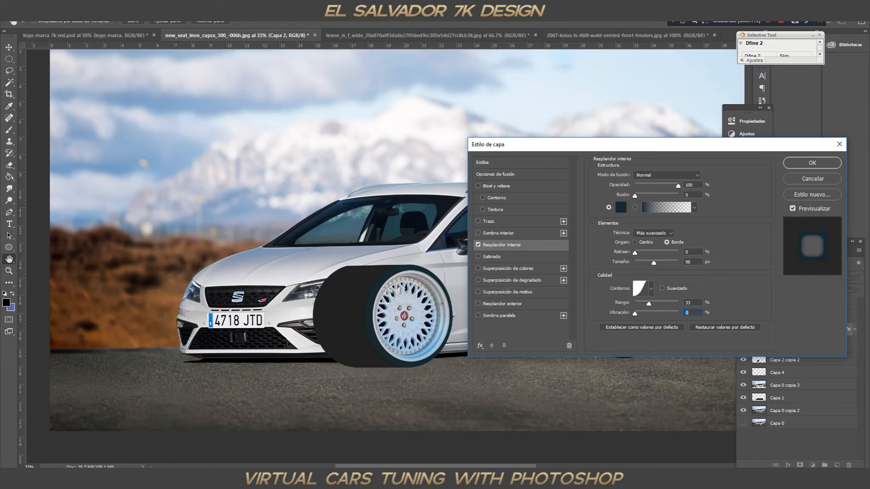
key("Return")
Step: Rasterize Capa 2's layer style, merge the front tyre disc with its tread layer and duplicate the merged tyre
right_click(802, 329)
left_click(690, 233)
left_click(784, 342)
left_click(785, 329, "ctrl")
right_click(776, 331)
left_click(654, 356)
left_click_drag(799, 330, 837, 465)
Step: Select the background around the car's front end with a Pen path, delete it from Capa 0 copia 3 and deselect
left_click(785, 368)
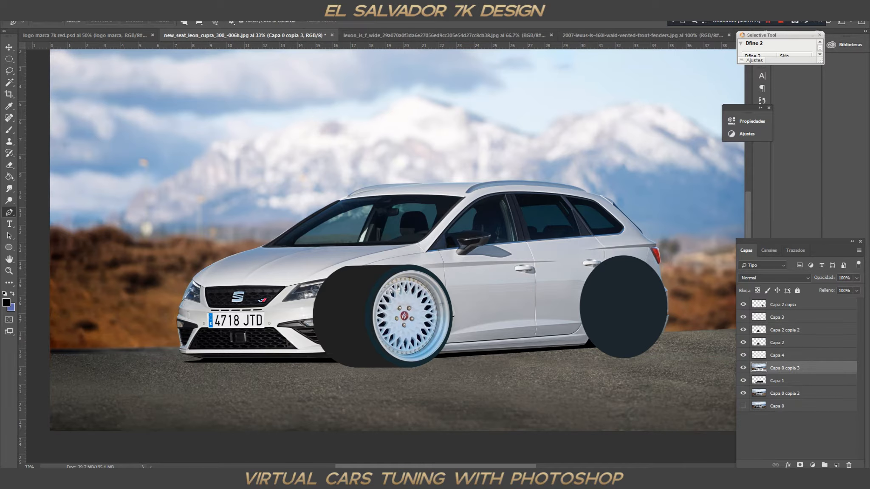
scroll(458, 355, "left", 5)
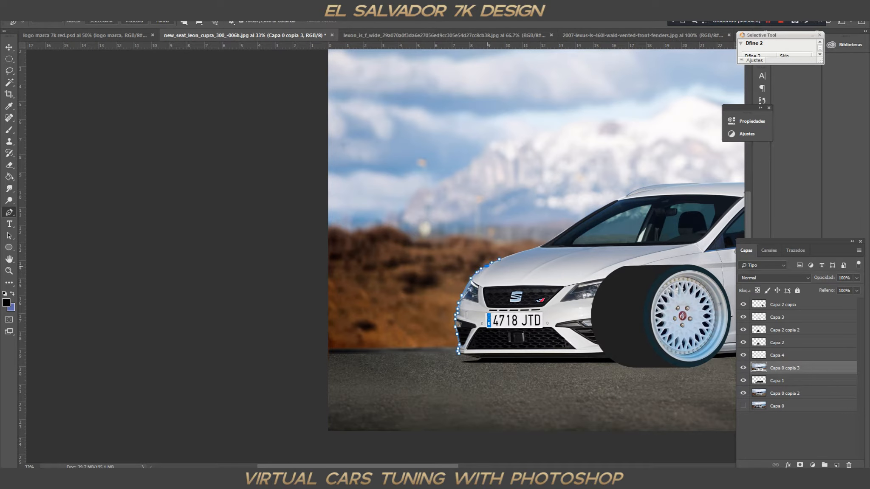
left_click(307, 167)
right_click(449, 357)
left_click(471, 211)
key("Return")
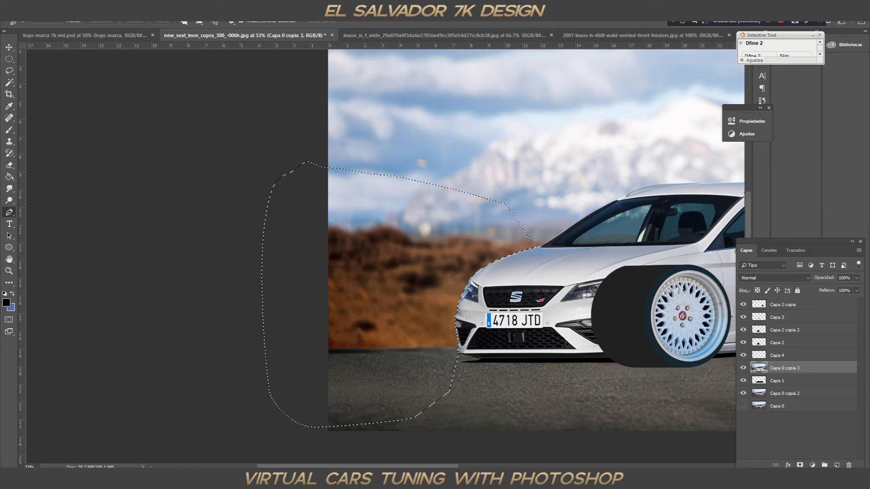
key("Delete")
left_click(140, 13)
left_click(166, 23)
left_click(784, 393)
key("s")
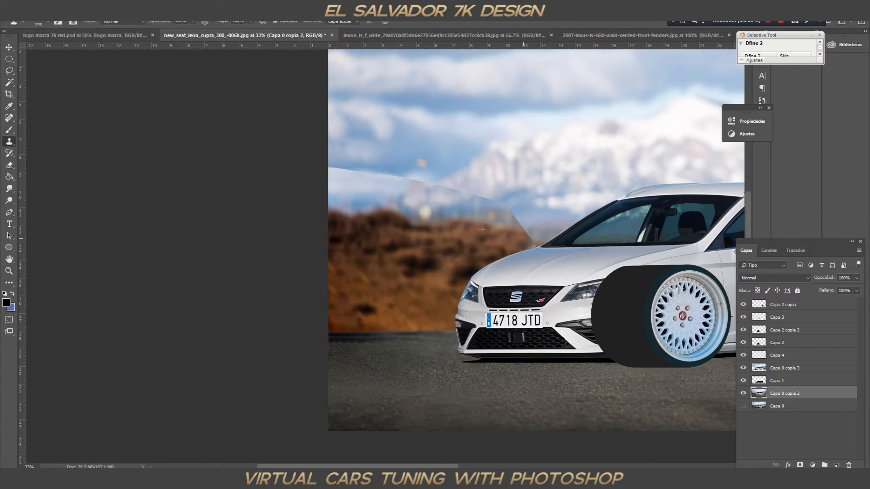
left_click(140, 13)
key("Escape")
key("v")
Step: Hide Capa 2, duplicate the tyre layer Capa 2 copia 2 and place the copy directly below Capa 0 copia 3
scroll(537, 240, "right", 5)
left_click(785, 343)
left_click(743, 343)
left_click(743, 329)
left_click(743, 329)
left_click(785, 330)
key("ctrl+j")
left_click_drag(784, 329, 785, 380)
left_click(784, 317)
key("ctrl+z")
left_click_drag(785, 330, 785, 381)
Step: Move the duplicated tyre to the far front side so it sits behind the bumper
key("ctrl+t")
left_click_drag(424, 306, 239, 295)
key("Return")
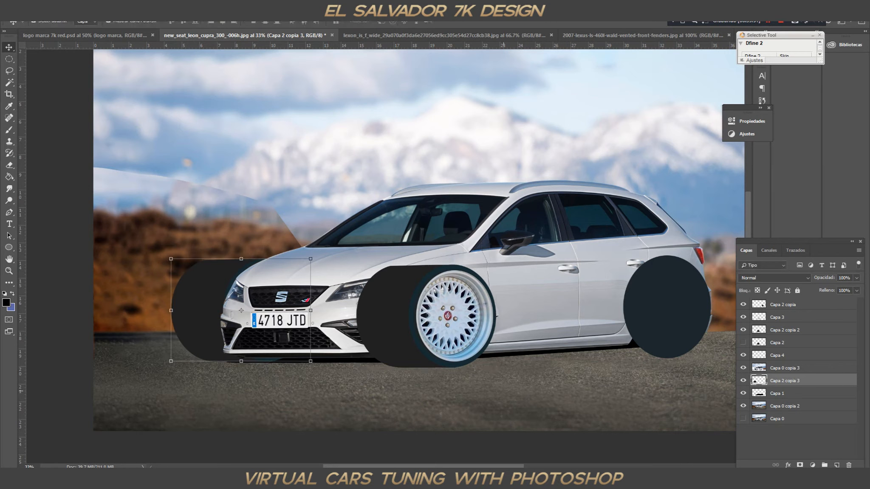
Step: Delete Capa 1 and add a new empty layer above Capa 0 copia 2
left_click(464, 222)
key("p")
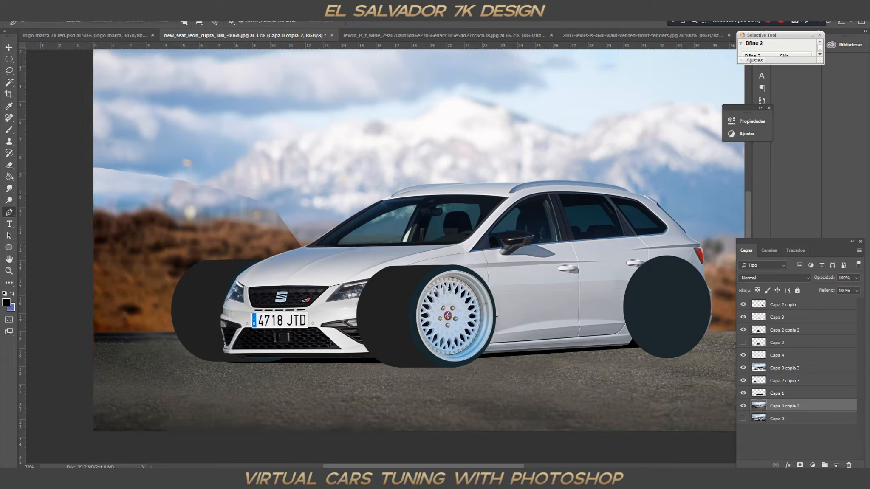
left_click(744, 393)
right_click(786, 394)
left_click(761, 83)
key("Return")
key("ctrl+shift+alt+n")
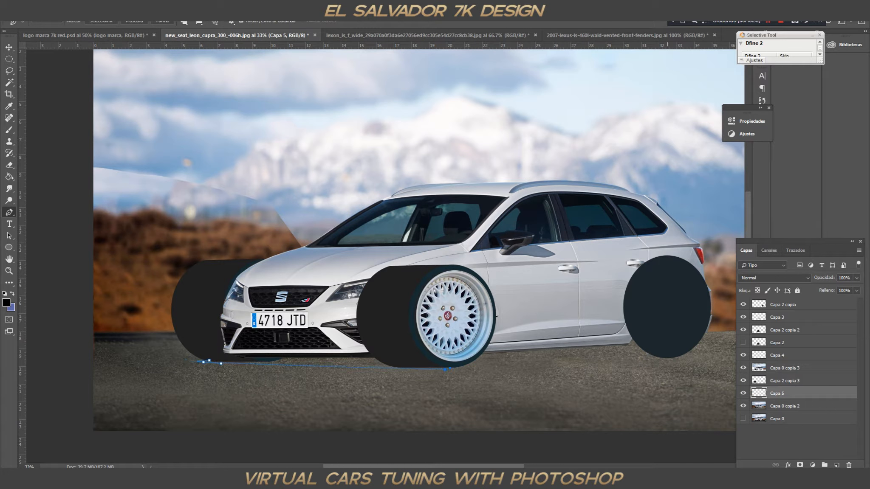
Step: Hide Capa 2 copia, select the shadow area beneath the car with a Pen path, fill it with black and deselect
left_click(743, 305)
left_click(504, 271)
left_click(379, 260)
left_click(210, 361)
right_click(216, 334)
left_click(242, 353)
key("Return")
key("g")
left_click(663, 335)
key("ctrl+d")
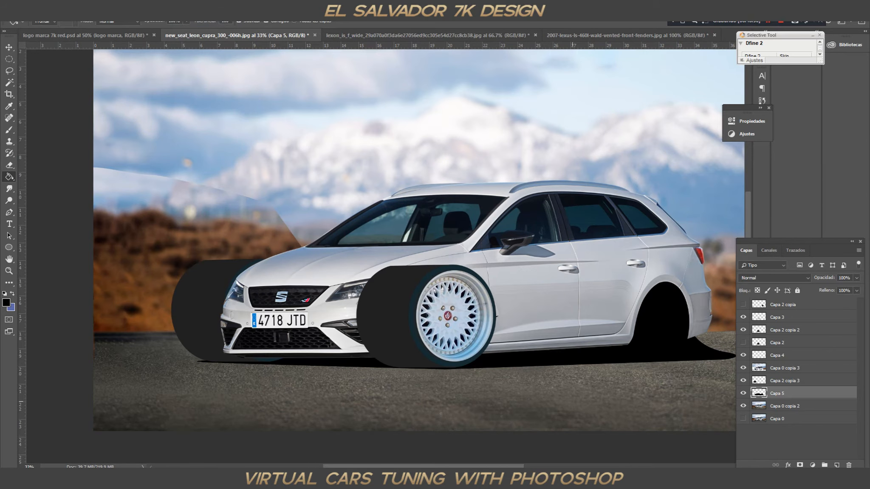
Step: Duplicate the front tyre Capa 2 copia 2, move the copy over the rear wheel and enlarge it
key("v")
left_click(454, 316)
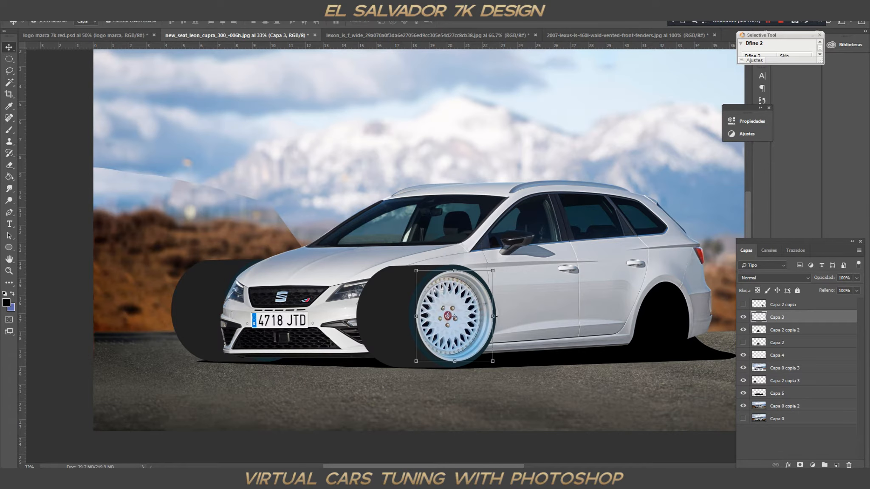
left_click(785, 330)
left_click_drag(785, 330, 837, 465)
scroll(225, 310, "right", 3)
left_click_drag(225, 309, 502, 309)
left_click_drag(471, 265, 442, 235)
left_click_drag(542, 282, 560, 276)
key("Return")
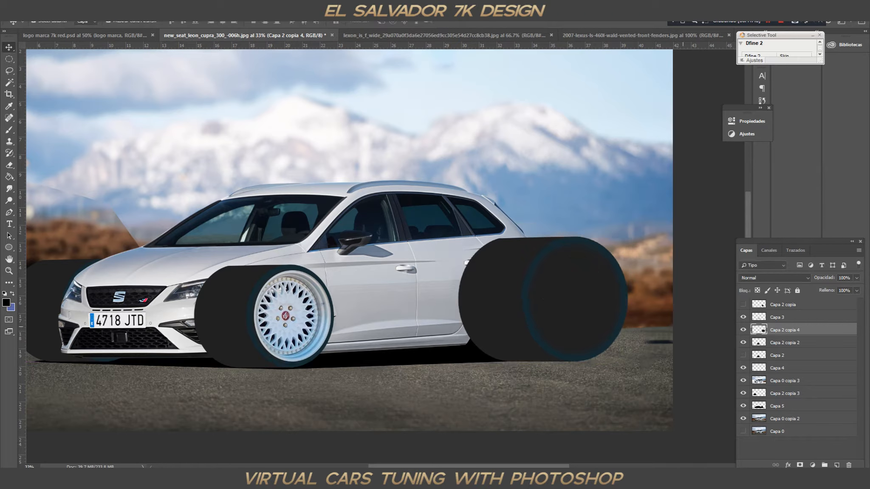
Step: Switch to the Lexus photo and select its rear rim with the Elliptical Marquee
left_click(608, 35)
left_click(409, 35)
key("p")
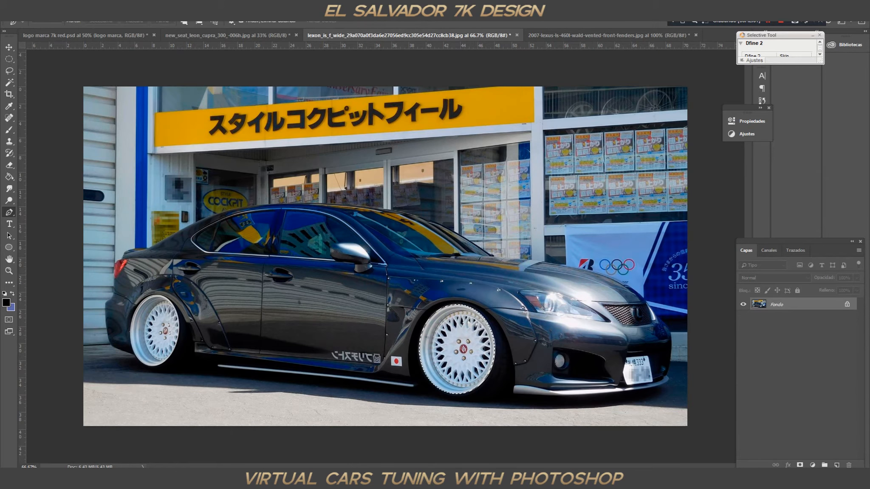
key("ctrl+plus")
left_click_drag(256, 326, 596, 325)
key("m")
left_click_drag(343, 313, 417, 421)
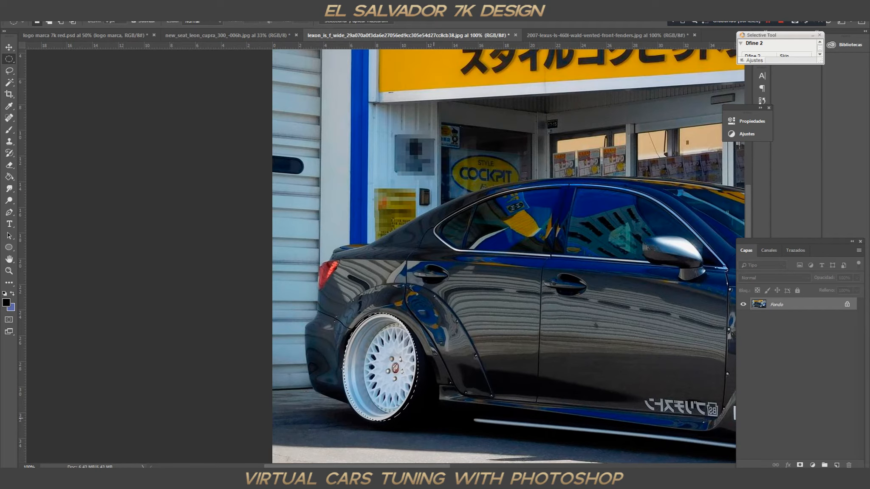
Step: Unlock the Lexus background layer, fill the ellipse with black on a new layer and transform it to match the rear rim
left_click(847, 305)
key("ctrl+shift+alt+n")
key("g")
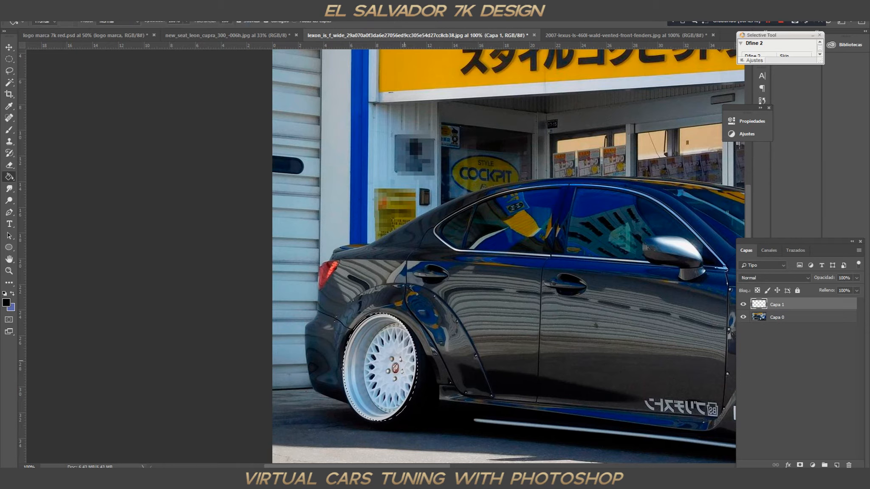
left_click(380, 367)
key("ctrl+d")
key("ctrl+t")
left_click_drag(428, 307, 434, 311)
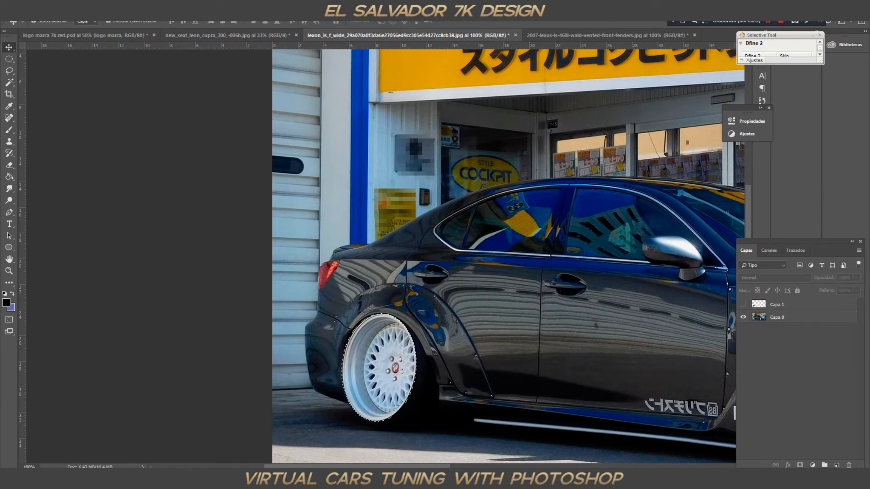
Step: Bring the Lexus rear rim into the Seat document, flip it horizontally and scale it up over the rear tyre
left_click_drag(380, 368, 550, 252)
key("ctrl+t")
right_click(589, 310)
left_click(625, 423)
left_click_drag(590, 312, 620, 352)
Step: Distort the rear rim's corners and sides to fit inside the rear tyre and apply the transformation
left_click_drag(551, 252, 545, 246)
left_click_drag(627, 239, 629, 241)
left_click_drag(581, 298, 573, 299)
left_click_drag(538, 245, 534, 240)
left_click_drag(608, 353, 616, 363)
left_click_drag(590, 331, 597, 329)
left_click_drag(540, 298, 531, 298)
left_click_drag(580, 238, 580, 241)
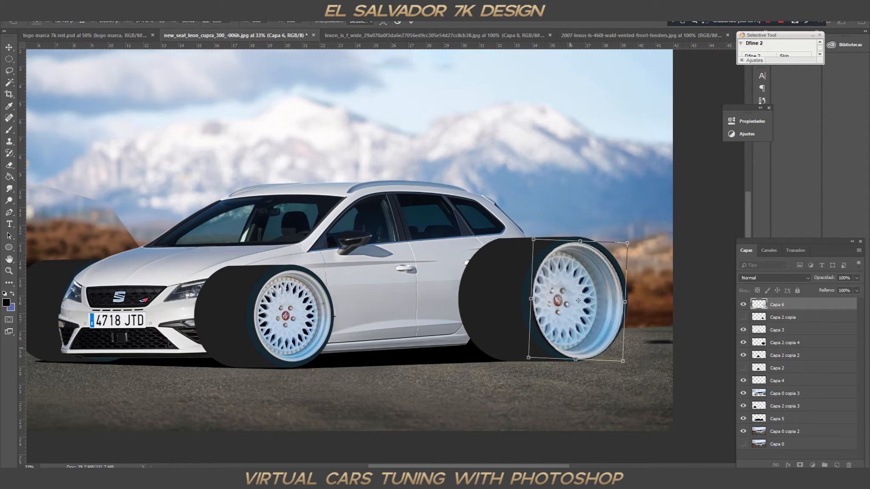
left_click_drag(576, 359, 575, 353)
left_click_drag(580, 242, 580, 243)
left_click_drag(625, 299, 623, 300)
left_click_drag(625, 243, 629, 247)
left_click_drag(527, 348, 525, 350)
key("Return")
left_click(696, 349)
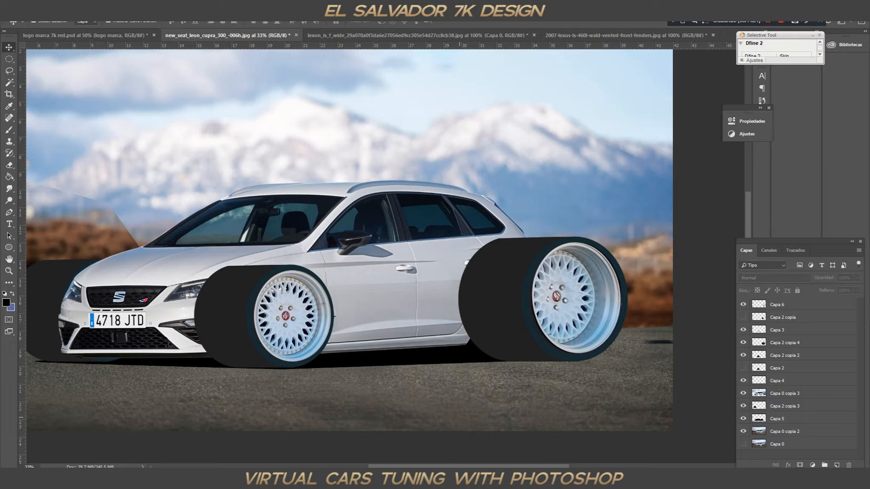
Step: Choose a Clone Stamp brush and retouch the sill ahead of the rear wheel on Capa 0 copia 3
left_click(784, 393)
key("s")
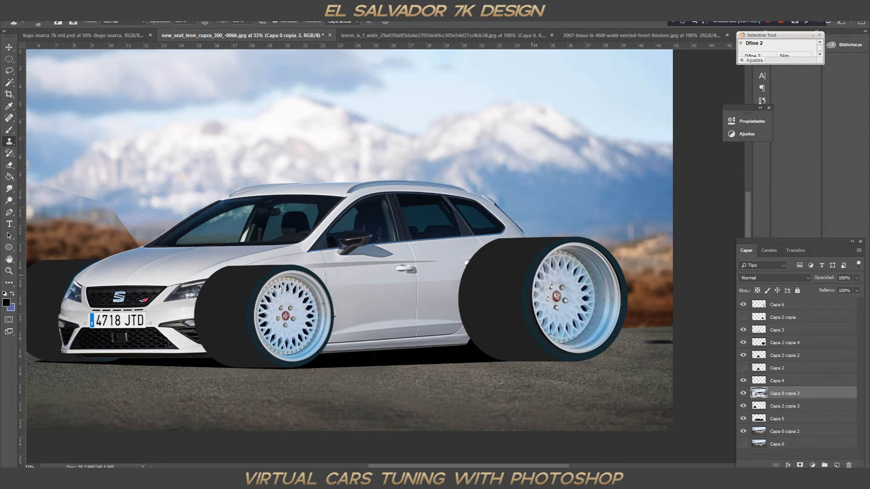
right_click(441, 299)
right_click(471, 144)
left_click(537, 75)
left_click_drag(423, 337, 435, 334)
Step: Select the rear wheel-arch area with a Pen path and add a new layer above Capa 0 copia 3
key("p")
mouse_move(463, 343)
left_mouse_down()
mouse_move(520, 447)
mouse_move(503, 455)
mouse_move(459, 348)
left_mouse_up()
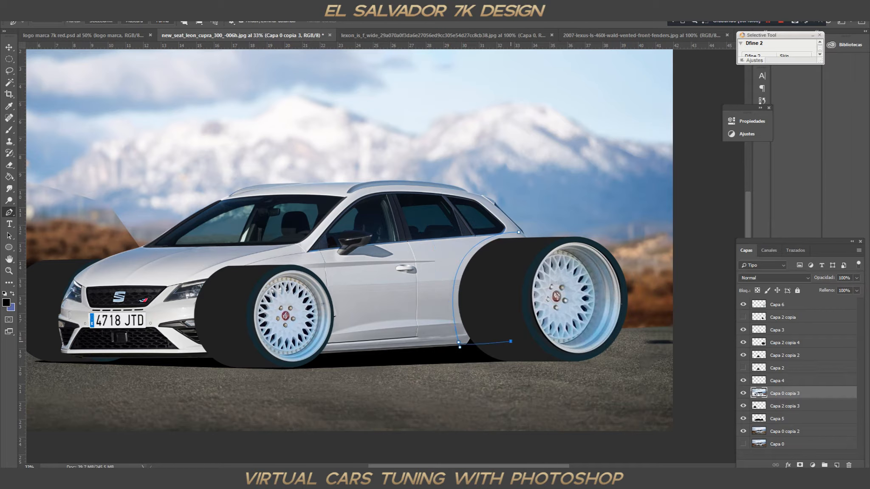
key("ctrl+Return")
left_click(837, 465)
Step: Paint a soft black shadow along the rear wheel arch's edge on the new layer and deselect
key("b")
right_click(500, 221)
left_click(558, 95)
key("Return")
left_click_drag(519, 219, 485, 219)
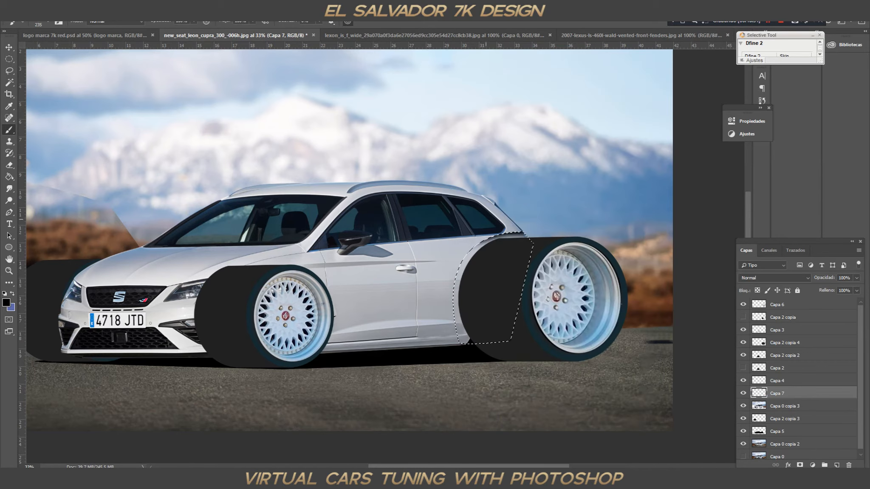
left_click(141, 6)
left_click(145, 24)
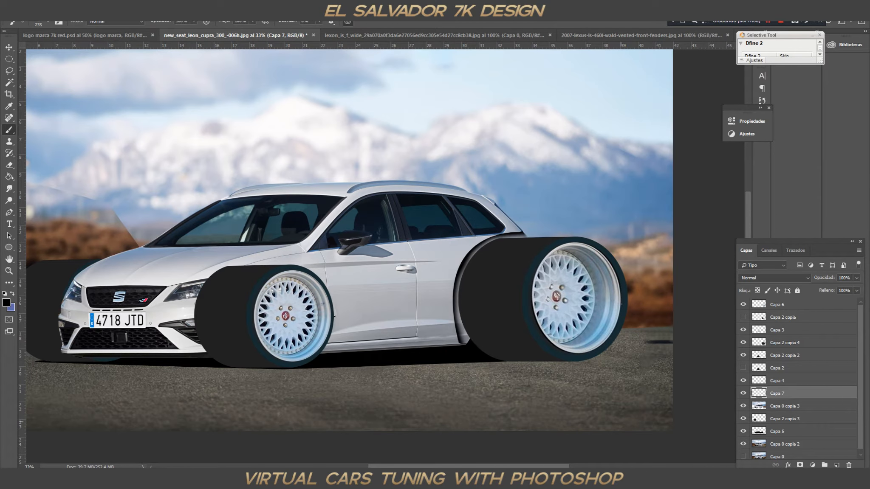
Step: Load the rear tyre's outline as a selection
left_click(141, 8)
mouse_move(144, 134)
left_click(286, 152)
key("Return")
scroll(408, 235, "down", 3)
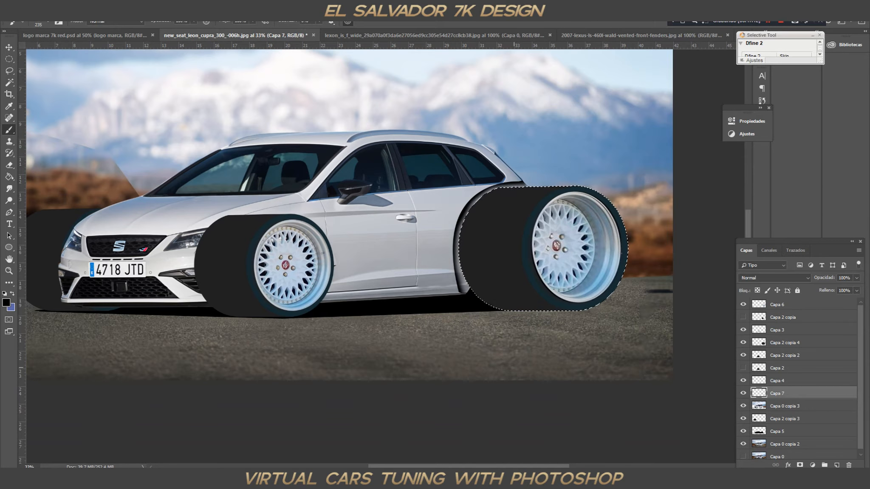
Step: Choose a soft brush and darken the rear tyre's lower tread with black on Capa 2 copia 4
right_click(408, 235)
left_click(509, 74)
left_click(464, 94)
left_click(194, 22)
left_click(175, 31)
right_click(565, 235)
left_click(662, 74)
key("Return")
left_click(785, 342)
left_click(517, 347)
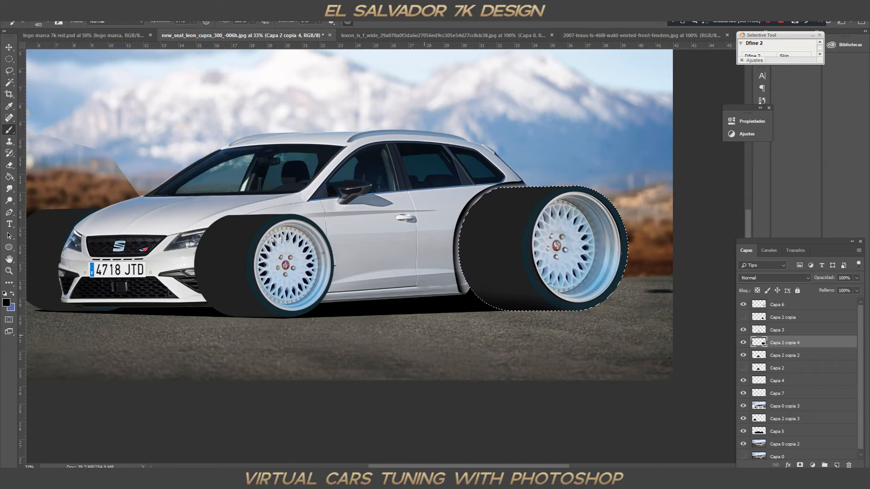
Step: Set the foreground colour to a dark grey, lighten the rear tyre's upper tread with it and deselect
left_click(7, 303)
left_click(602, 127)
left_click(813, 27)
left_click(7, 302)
left_click(602, 118)
left_click(810, 25)
key("ctrl+d")
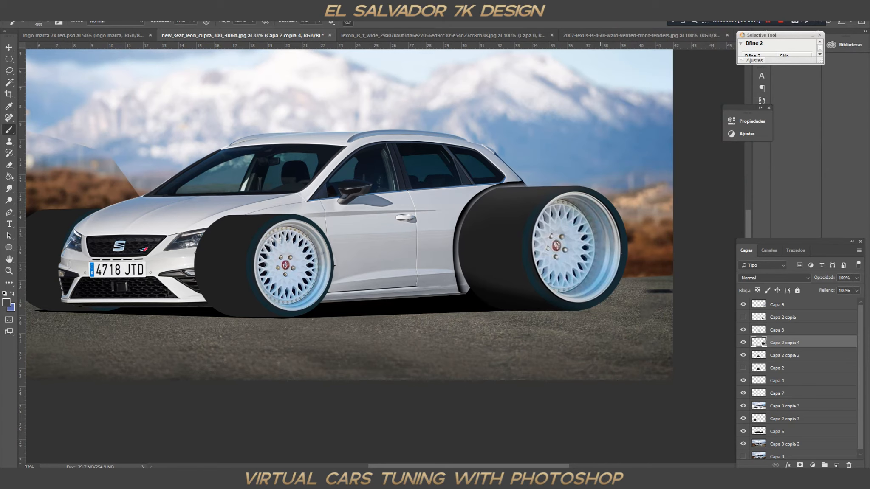
Step: Load the front tyre's outline as a selection and lighten its upper tread with a dark grey brush on Capa 2 copia 4
scroll(601, 236, "left", 4)
left_click(759, 355, "ctrl")
left_click(6, 303)
left_click(602, 112)
left_click(809, 25)
left_click(439, 184)
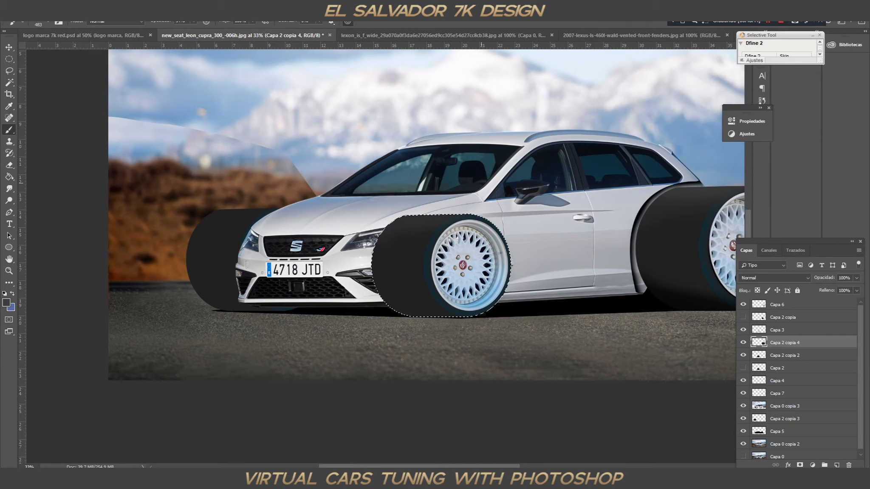
Step: Load the far front tyre's outline from Capa 2 copia 3 as a selection, try a very large grey brush and undo the stroke
left_click(759, 419, "ctrl")
mouse_move(225, 187)
left_mouse_down()
mouse_move(289, 187)
mouse_move(262, 179)
left_mouse_up()
right_click(262, 156)
left_click_drag(363, 75, 366, 74)
left_click(243, 139)
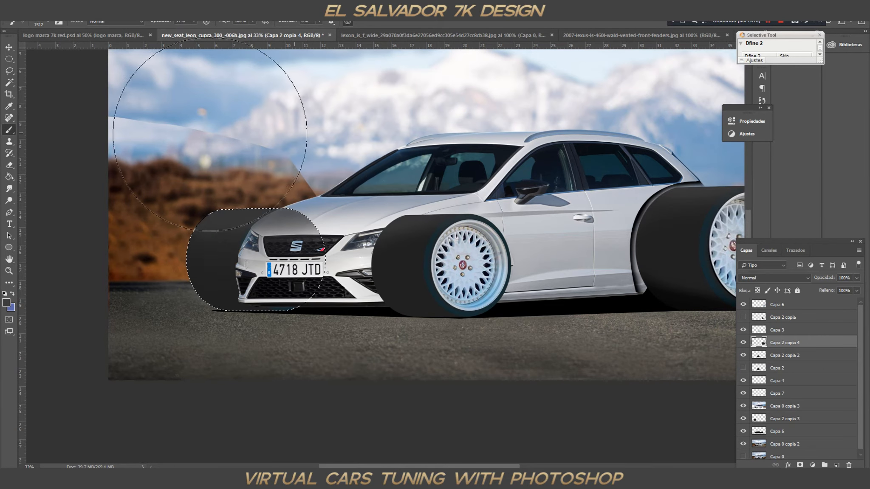
left_click(54, 12)
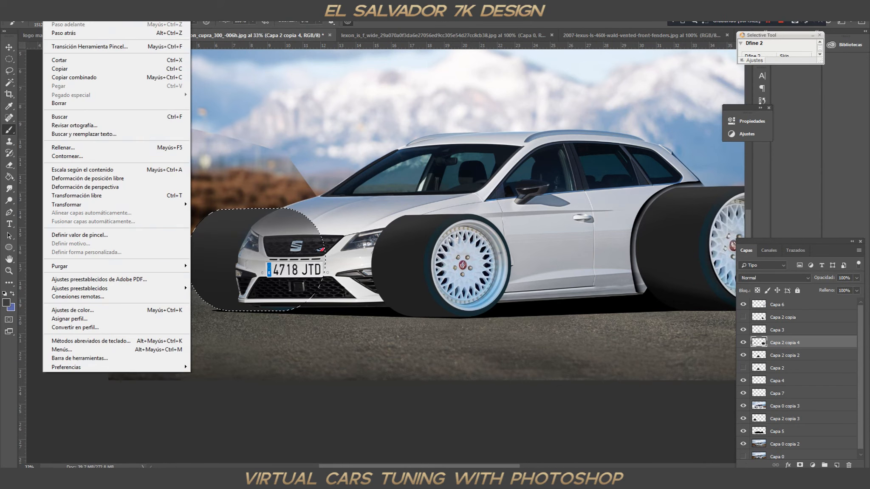
left_click(64, 33)
Step: On Capa 2 copia 3, lighten the far front tyre's upper tread with a slightly lighter dark grey
left_click(785, 419)
left_click(6, 303)
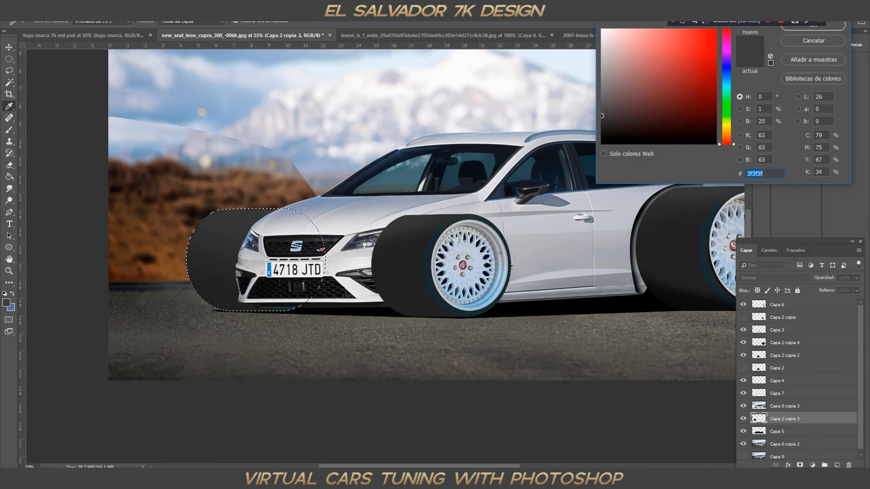
left_click(603, 110)
left_click(813, 26)
right_click(400, 127)
left_click(255, 191)
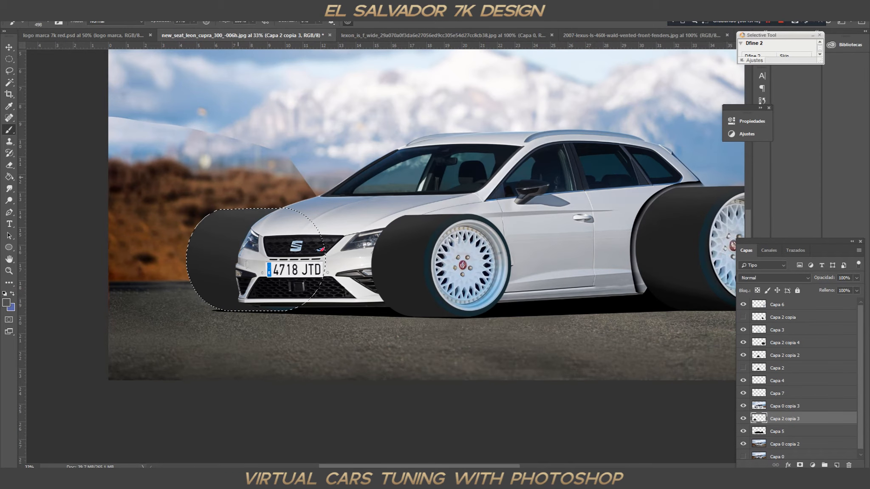
Step: Set the foreground colour to black (000000) and deselect the far front tyre
right_click(255, 191)
left_click(6, 303)
type("000000")
key("Return")
key("ctrl+d")
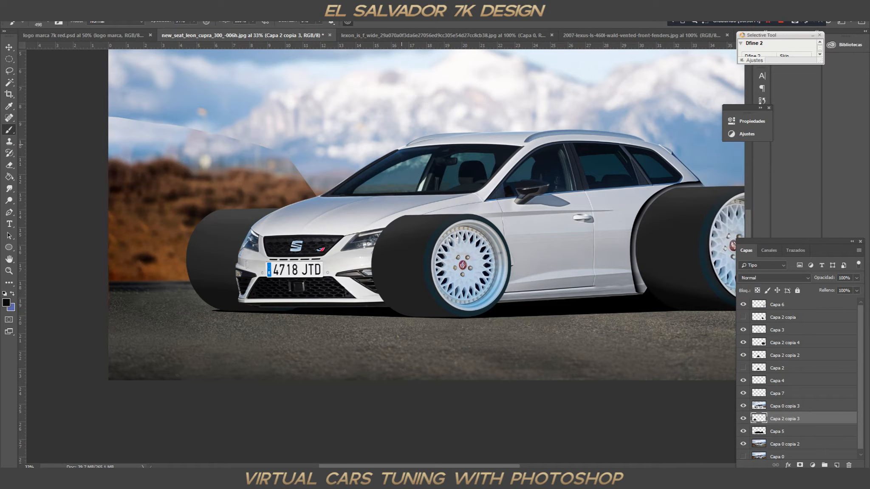
Step: Move Capa 6 directly above Capa 2 copia 4 and merge it down into that layer
left_click(743, 342)
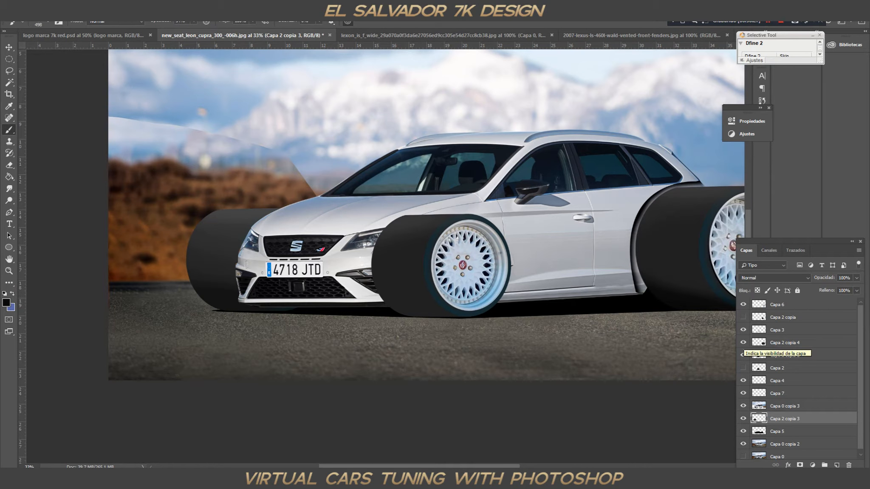
left_click(790, 367)
left_click_drag(790, 305, 790, 335)
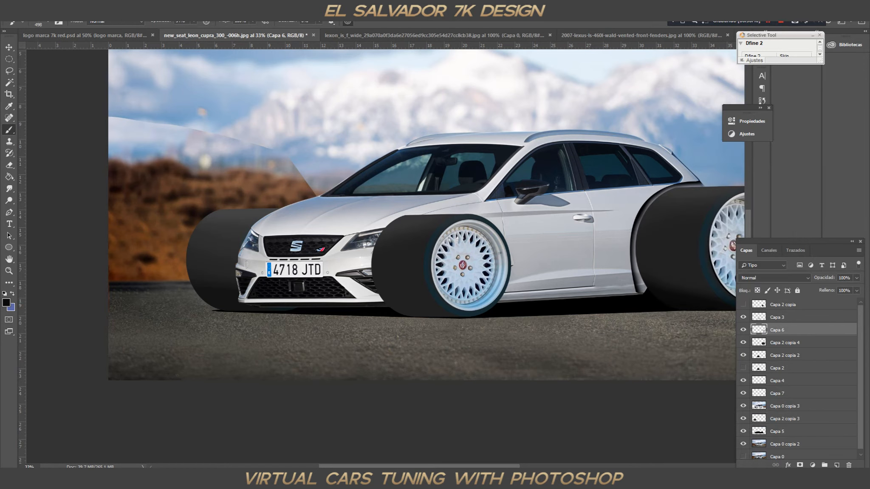
right_click(790, 330)
left_click(718, 359)
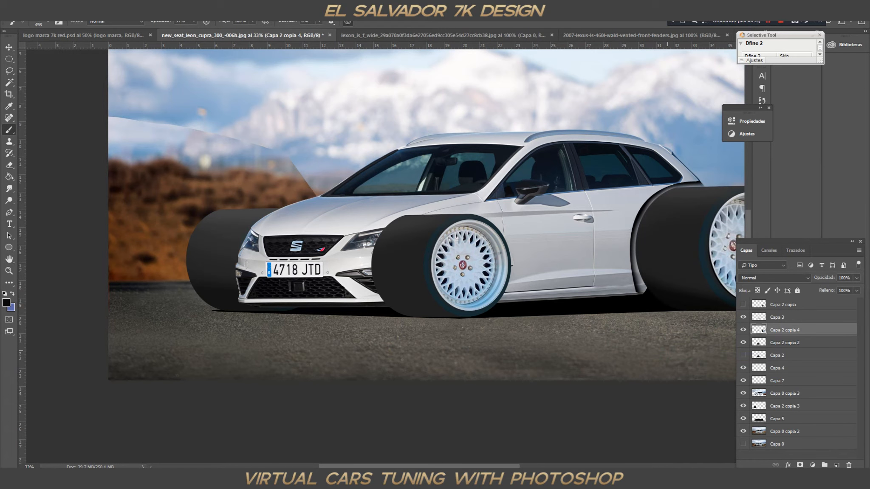
Step: Erase the stray grey paint over the front tyre on Capa 2 copia 4
left_click(9, 165)
right_click(458, 250)
left_click(387, 250)
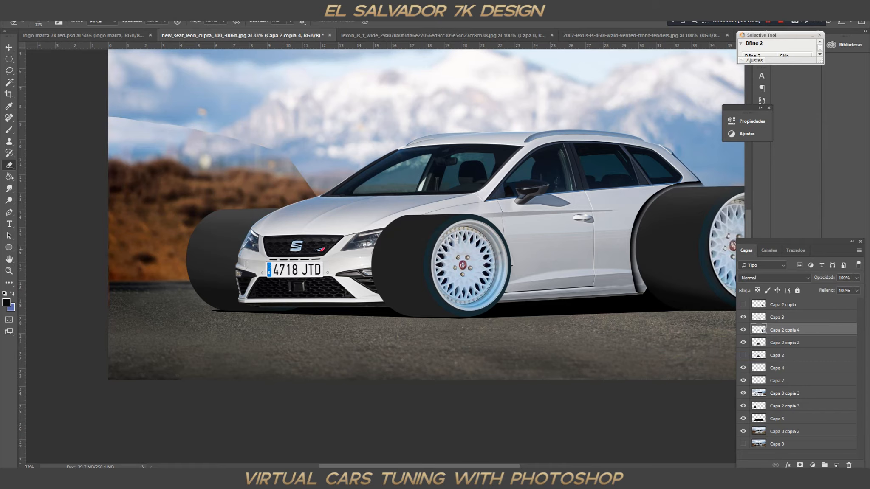
Step: Select the front tyre's sidewall with an ellipse, copy it from Capa 2 copia 2 to its own layer and reselect Capa 2 copia 2
left_click(744, 342)
left_click(744, 343)
key("m")
mouse_move(436, 217)
left_mouse_down()
mouse_move(522, 319)
mouse_move(512, 316)
left_mouse_up()
left_click(784, 342)
left_click_drag(784, 342, 837, 464)
left_click(799, 465)
left_click(785, 355)
Step: Set the foreground colour to a dark grey and lighten the front tyre's upper tread on Capa 2 copia 2
key("b")
left_click(7, 303)
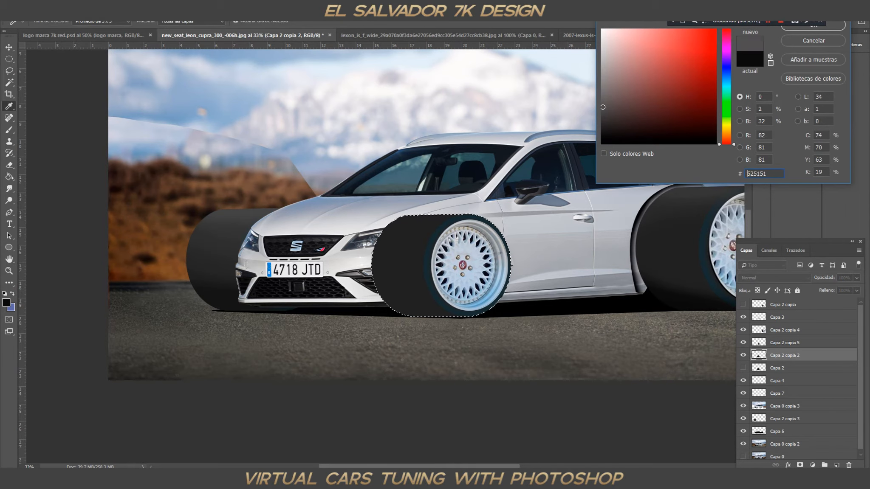
key("Return")
right_click(459, 216)
left_click(6, 303)
left_click(601, 108)
key("Return")
right_click(498, 187)
left_click_drag(596, 75, 580, 74)
key("Return")
Step: Set the foreground colour to black, darken the front tyre's lower tread with a soft brush and deselect
right_click(331, 255)
left_click(6, 303)
left_click(599, 144)
key("Return")
right_click(467, 255)
left_click_drag(553, 75, 543, 74)
key("Return")
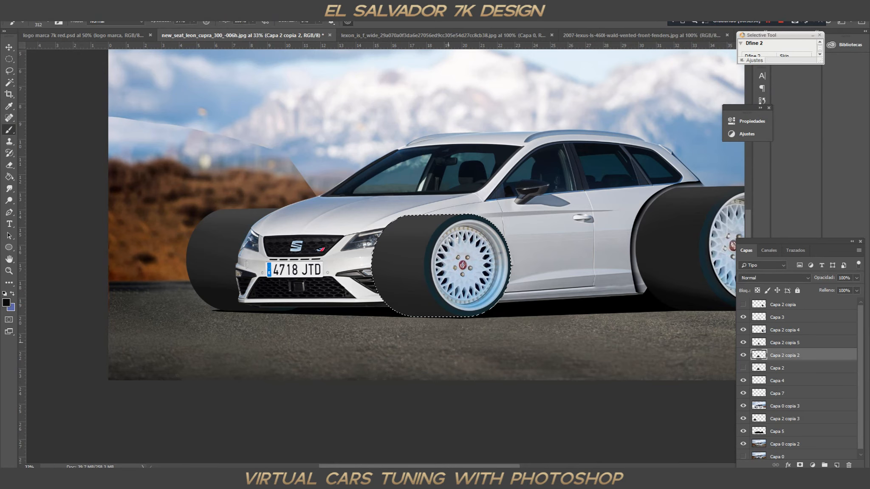
key("ctrl+d")
Step: Move Capa 3 below Capa 2 copia 4 and merge it with Capa 2 copia 5 and Capa 2 copia 2
left_click(743, 317)
mouse_move(782, 317)
left_mouse_down()
mouse_move(782, 348)
mouse_move(782, 325)
left_mouse_up()
left_click(782, 355, "shift")
right_click(778, 355)
left_click(663, 355)
Step: Move the merged front wheel and tyre rearward so the headlight and front bumper corner are uncovered
key("v")
left_click_drag(442, 265, 483, 265)
key("shift+Right")
key("shift+Right")
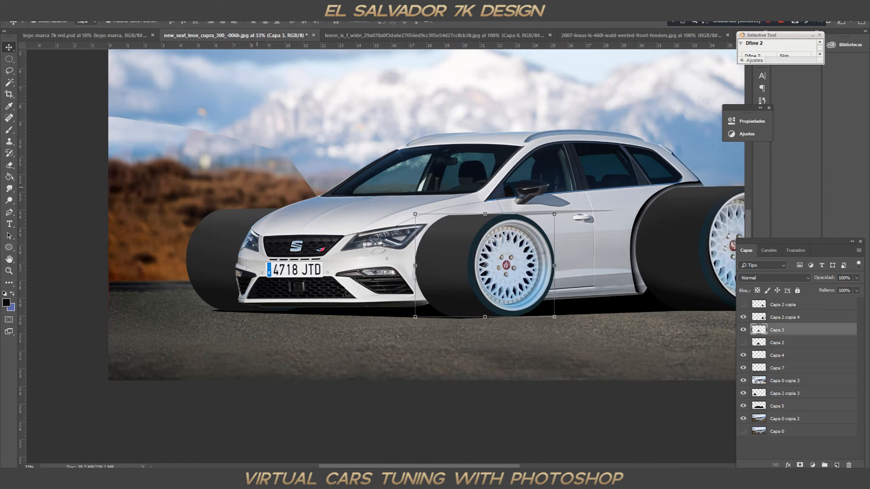
key("shift+Left")
left_click(257, 187)
left_click(177, 395)
key("ctrl+minus")
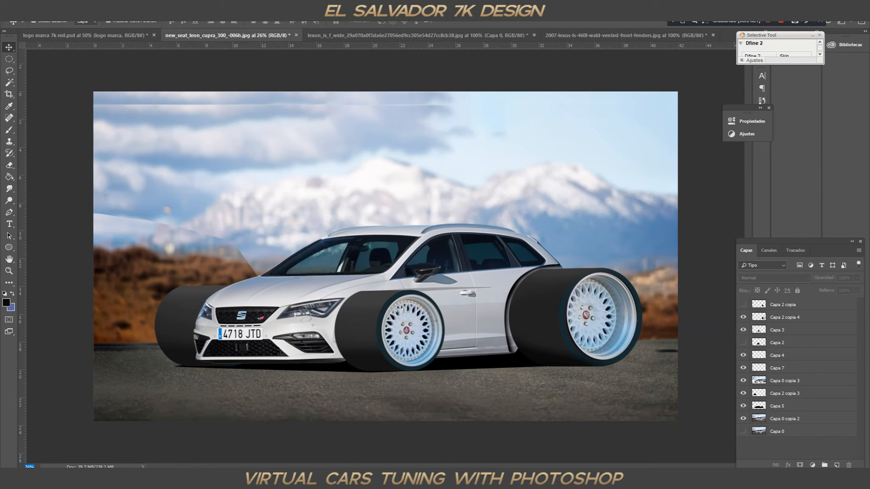
Step: Zoom to 50%, load Capa 0 copia 3's outline as a selection, modify the selection's edge and choose the Brush tool
type("50")
key("Return")
left_click_drag(255, 442, 493, 363)
left_click(759, 381, "ctrl")
left_click(138, 19)
left_click(785, 380)
left_click(138, 20)
mouse_move(189, 134)
left_click(288, 151)
key("Return")
key("b")
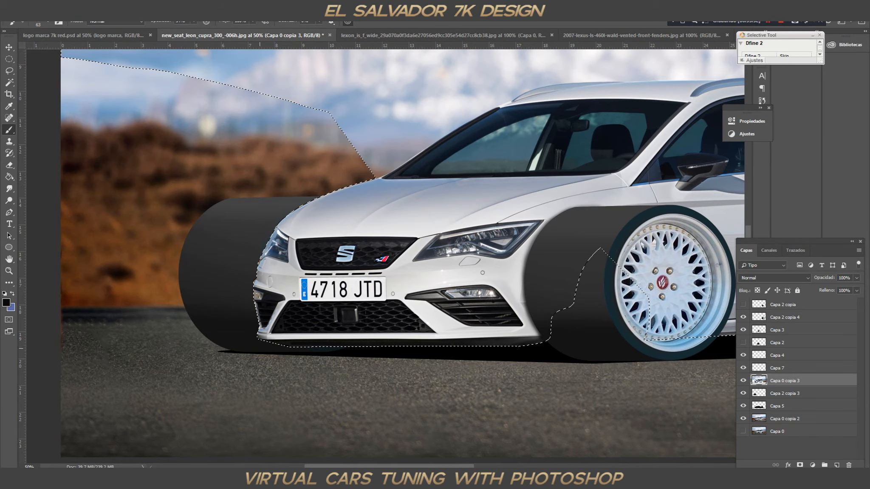
scroll(289, 356, "right", 5)
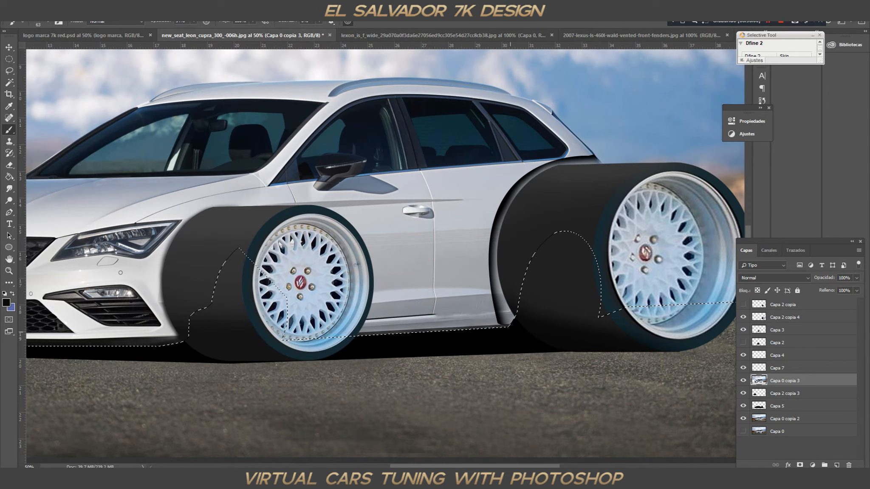
left_click(141, 6)
left_click(154, 24)
scroll(384, 255, "left", 5)
left_click(141, 6)
left_click(161, 33)
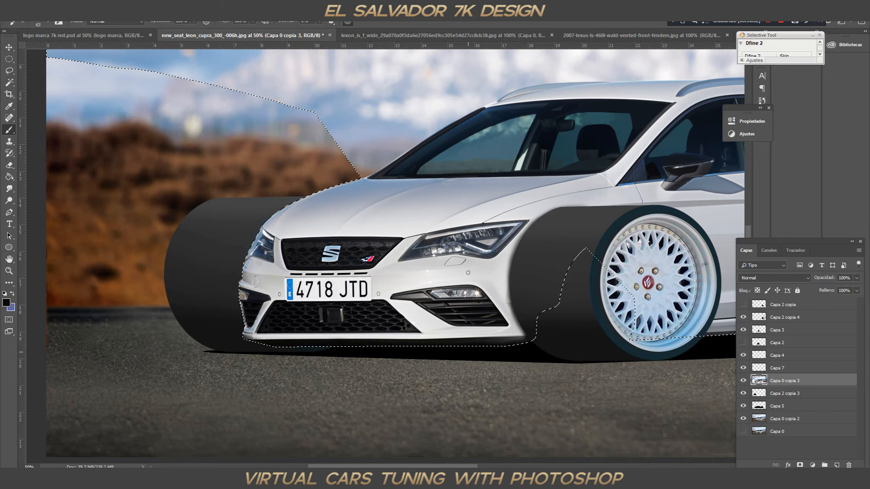
Step: Paint the rear wheel arch's edge black on Capa 0 copia 3, from the sill up to the rear window, and deselect
scroll(384, 254, "right", 8)
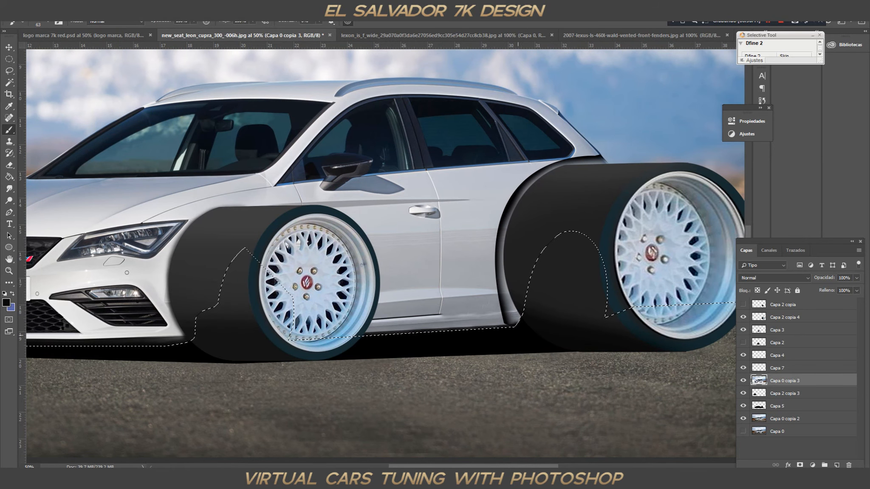
left_click_drag(516, 323, 517, 294)
left_click_drag(510, 224, 608, 161)
left_click_drag(530, 181, 500, 253)
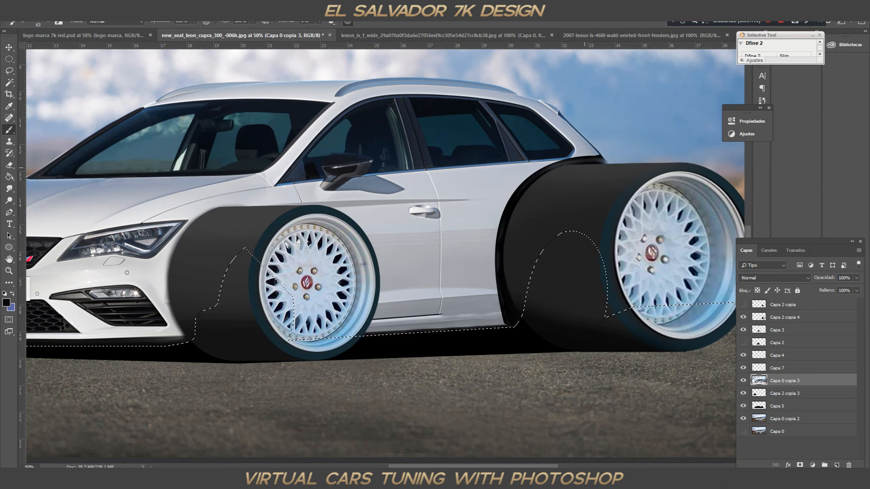
key("ctrl+minus")
key("ctrl+minus")
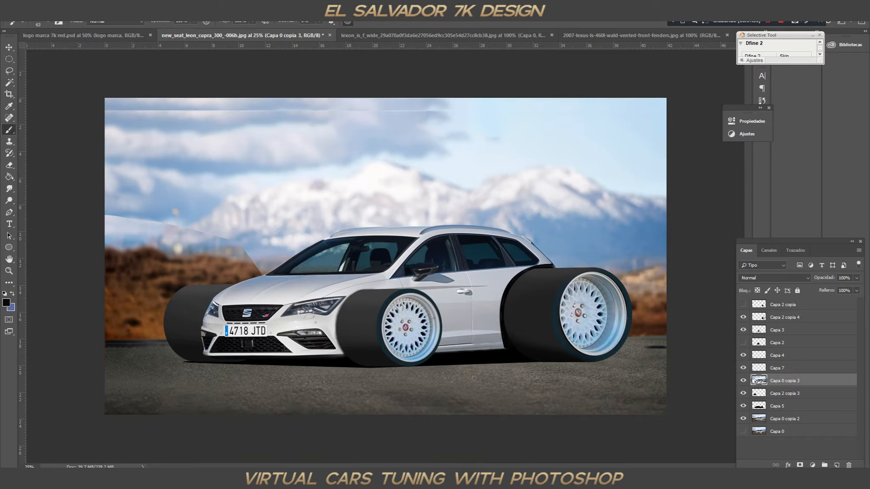
Step: Trace a pen path along the car's windscreen, roof rails, rear window, tail light and rear bumper
key("p")
key("ctrl+plus")
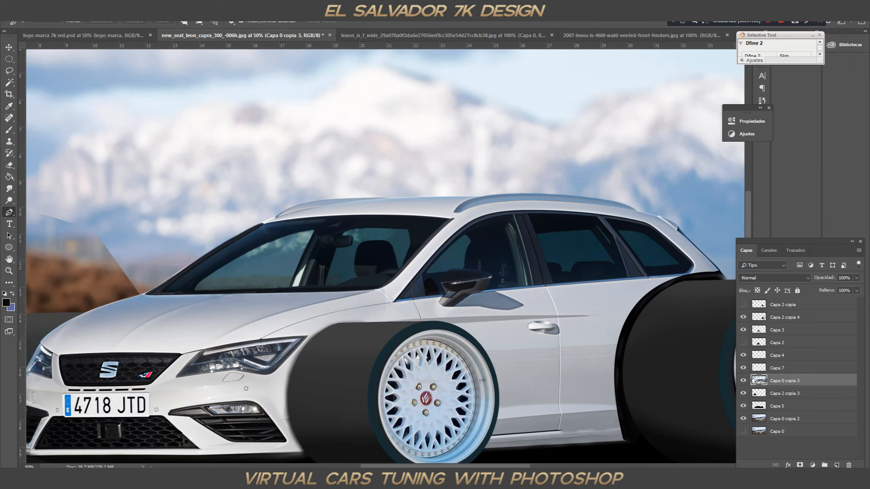
left_click_drag(231, 240, 230, 239)
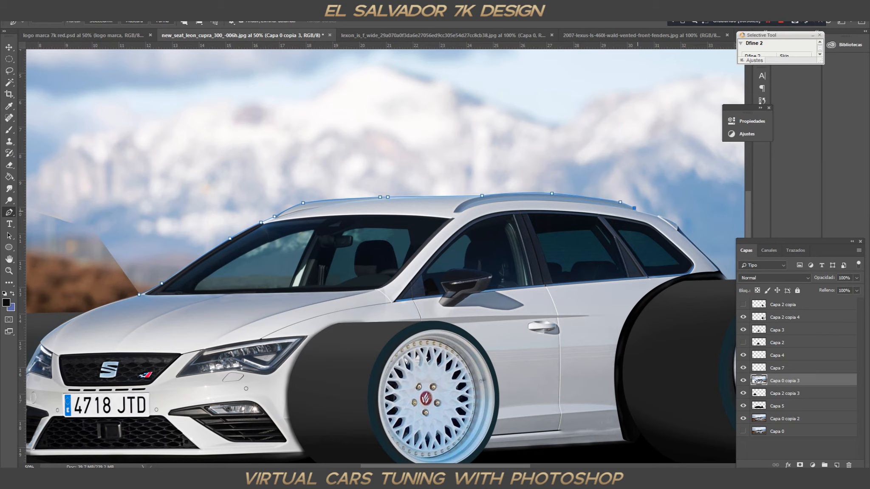
left_click_drag(663, 218, 539, 218)
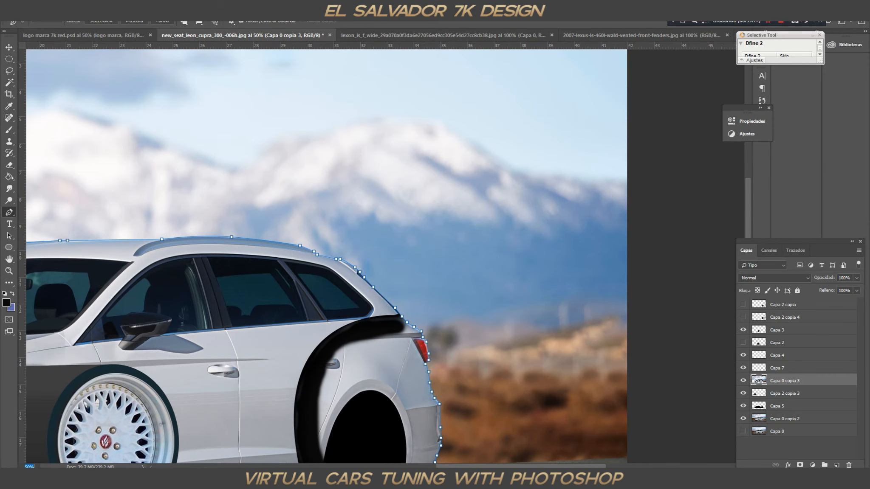
Step: Close the pen path around the background outside the canvas edges and convert it to a selection
key("ctrl+minus")
key("ctrl+minus")
left_click(682, 340)
left_click(686, 74)
left_click(97, 74)
left_click(78, 276)
left_click(221, 274)
right_click(216, 250)
left_click(242, 290)
key("Return")
Step: Show Capa 2 copia 4 again, delete the selected background from Capa 0 copia 3 and deselect
left_click(743, 317)
left_click(785, 304)
left_click(785, 381)
key("Delete")
left_click(140, 13)
left_click(149, 24)
Step: Retouch the background along the car's roof and rear edge on Capa 0 copia 2 with the Clone Stamp
left_click(785, 418)
key("s")
right_click(224, 251)
left_click(297, 71)
key("Return")
mouse_move(283, 263)
left_mouse_down()
mouse_move(256, 269)
mouse_move(382, 218)
mouse_move(472, 213)
left_mouse_up()
mouse_move(546, 229)
left_mouse_down()
mouse_move(476, 219)
mouse_move(566, 259)
left_mouse_up()
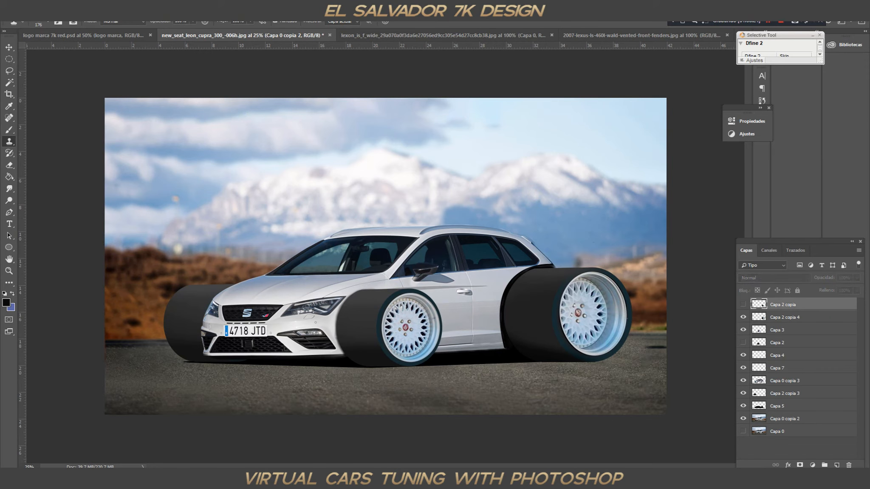
Step: Delete the hidden layers Capa 2 copia and Capa 2
left_click(799, 330)
left_click(849, 465)
key("Return")
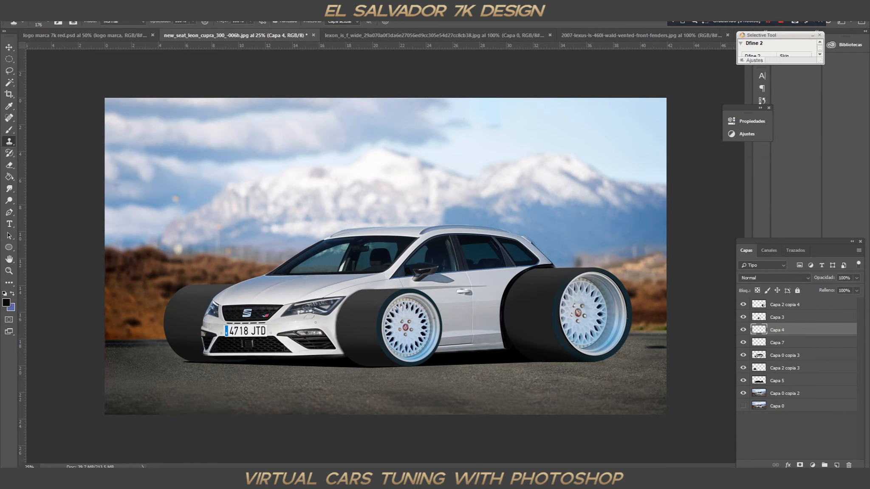
Step: Group the layers Capa 2 copia 4, Capa 3, Capa 7, Capa 0 copia 3 and Capa 2 copia 3
left_click(799, 304, "shift")
left_click(799, 330, "ctrl")
left_click(799, 343, "ctrl")
left_click(799, 355, "ctrl")
key("ctrl+g")
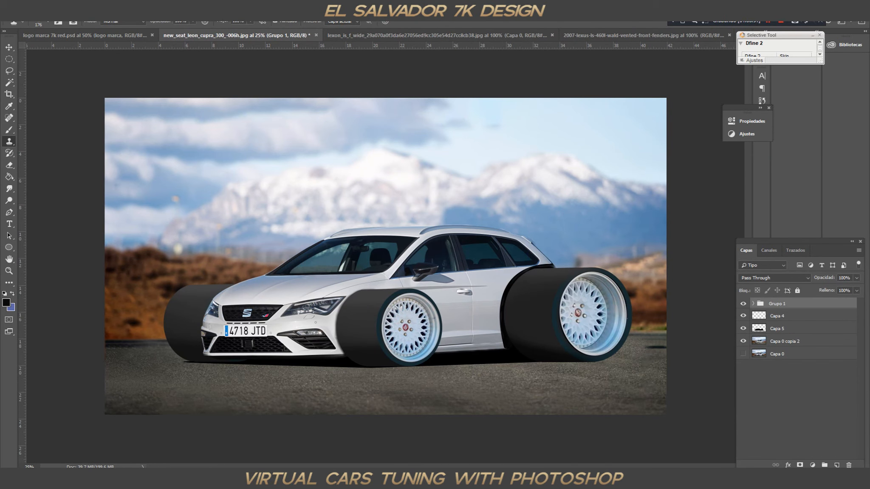
Step: Add a Brightness/Contrast adjustment clipped to Grupo 1 and lower its brightness
left_click(812, 465)
left_click(819, 332)
left_click(654, 270)
left_click_drag(654, 170, 599, 170)
Step: Paint the Brightness/Contrast mask black above and across the car with very large soft brushes
key("b")
right_click(321, 180)
left_click_drag(422, 74, 426, 74)
left_click_drag(380, 95, 394, 95)
left_click_drag(306, 128, 517, 126)
right_click(374, 124)
left_click_drag(479, 74, 478, 75)
left_click(262, 179)
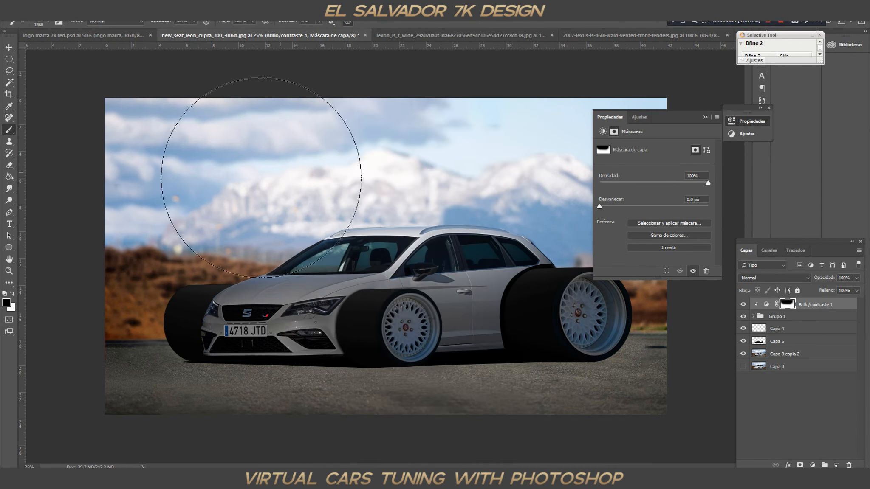
mouse_move(259, 185)
left_mouse_down()
mouse_move(387, 204)
mouse_move(417, 199)
mouse_move(189, 214)
mouse_move(417, 214)
mouse_move(577, 229)
mouse_move(218, 223)
mouse_move(443, 318)
mouse_move(670, 311)
left_mouse_up()
Step: Delete the Brightness/Contrast adjustment layer
right_click(824, 304)
left_click(722, 179)
key("Return")
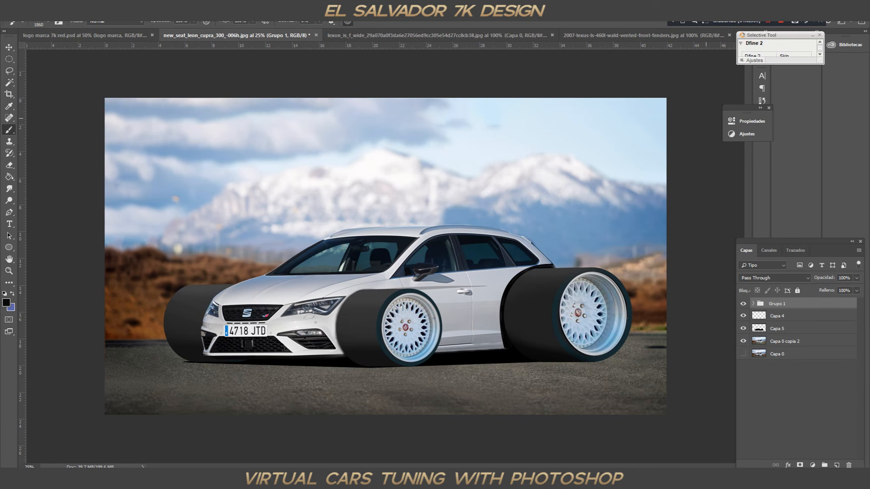
Step: Add a Levels adjustment layer above Grupo 1 and set the blue channel's midtones to 1.09
left_click(813, 465)
left_click(807, 339)
left_click(638, 163)
left_click(625, 194)
left_click(653, 219)
scroll(653, 220, "up", 7)
scroll(653, 220, "up", 2)
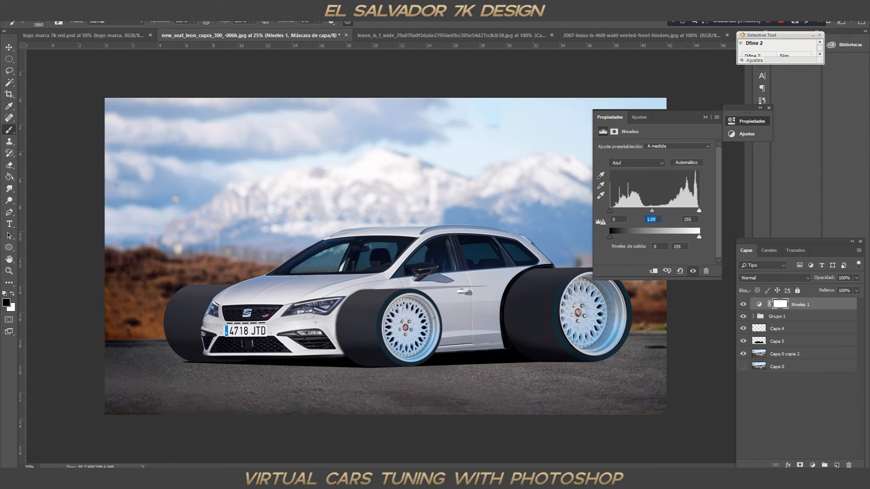
Step: Add a Color Lookup adjustment layer and apply the Bleach 3DLUT preset
left_click(813, 465)
left_click(807, 419)
left_click(696, 148)
left_click(696, 183)
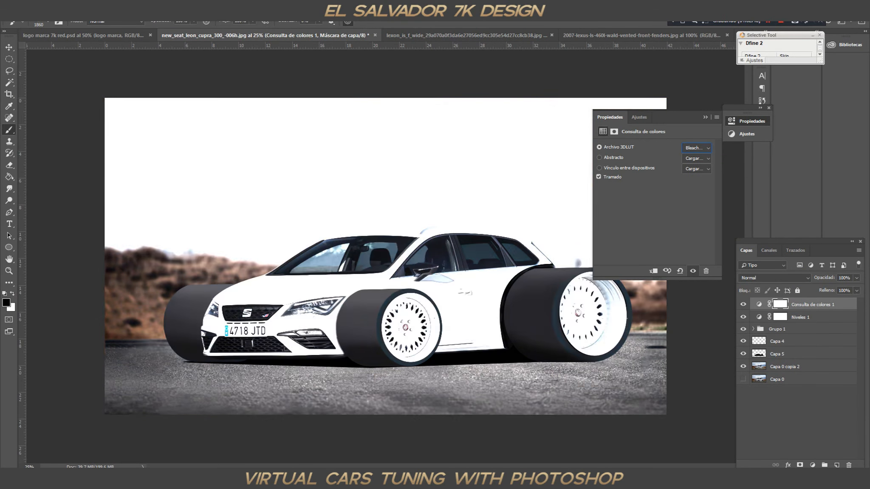
Step: Change the Color Lookup 3DLUT preset to Filmstock and compare the image with and without the adjustment
key("Down")
key("Down")
key("Down")
key("Down")
key("Down")
key("Down")
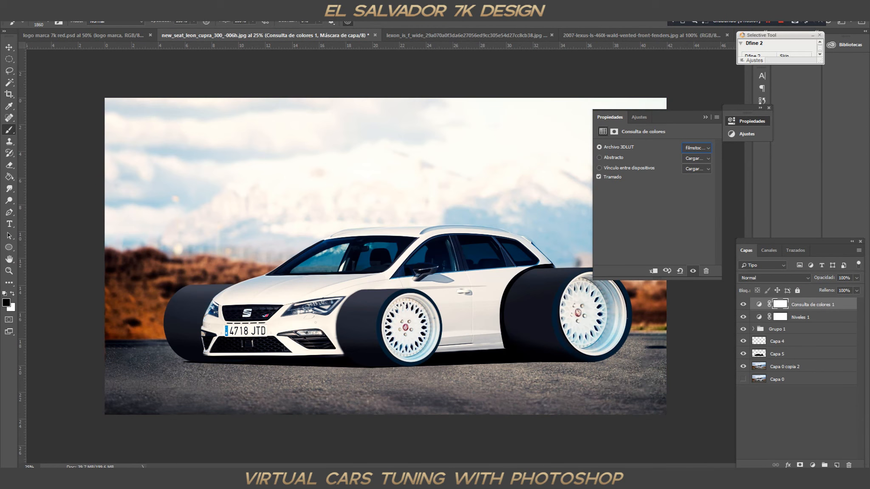
left_click(705, 117)
left_click(743, 305)
left_click(743, 304)
Step: Add a Curves adjustment layer above the Color Lookup layer and pull the RGB highlights slightly down while anchoring the midtones
left_click(812, 465)
left_click(808, 350)
mouse_move(661, 213)
left_mouse_down()
mouse_move(660, 203)
mouse_move(662, 211)
left_mouse_up()
mouse_move(690, 184)
left_mouse_down()
mouse_move(692, 196)
mouse_move(686, 192)
left_mouse_up()
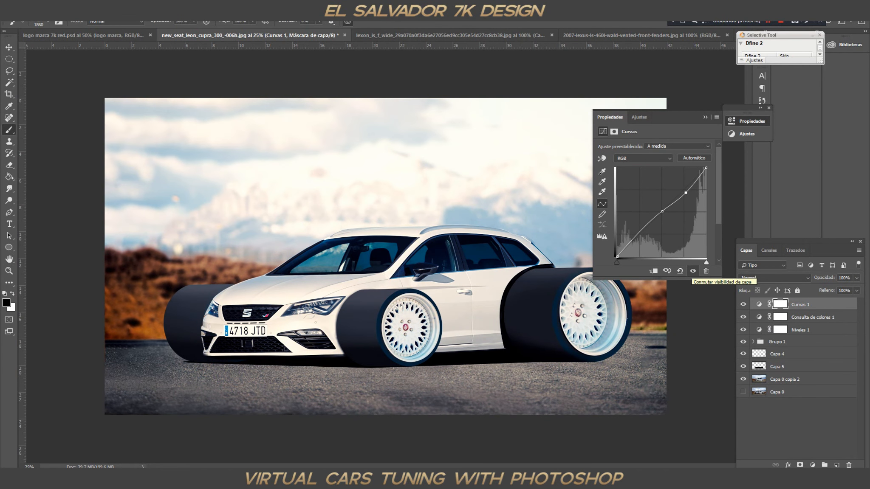
left_click(705, 116)
Step: Stamp all visible layers into a new layer and raise its Camera Raw Clarity to +100
key("ctrl+alt+shift+e")
left_click(166, 9)
left_click(195, 60)
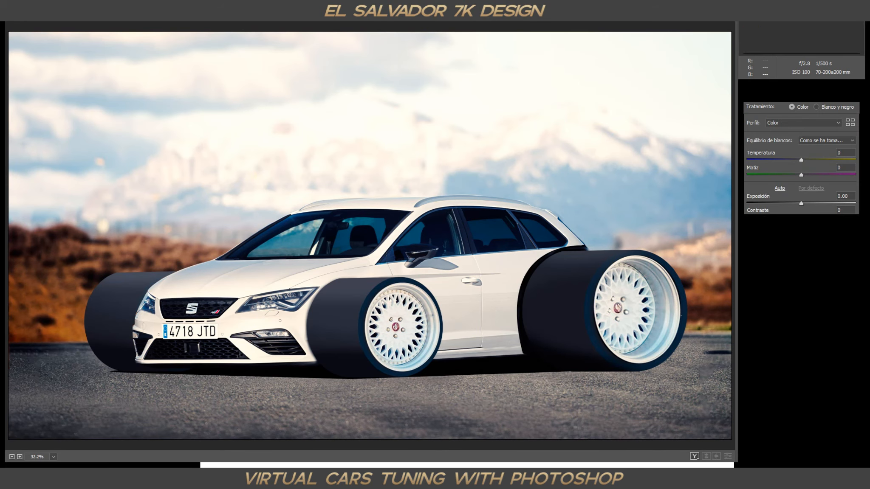
left_click_drag(824, 295, 856, 295)
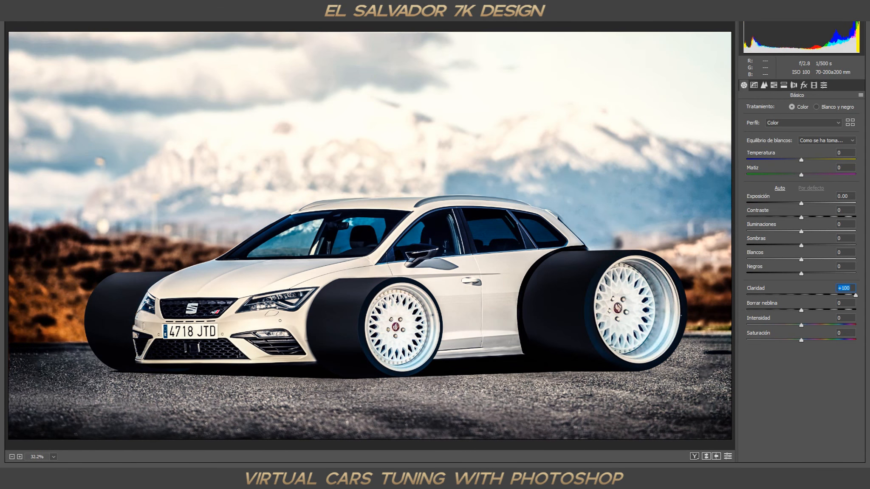
Step: Set Camera Raw Temperature to -11, Tint to +6, Contrast to -1, Shadows to -3, Whites to +32 and Blacks to -47
left_click_drag(801, 311, 796, 310)
left_click_drag(801, 273, 818, 260)
left_click_drag(801, 245, 814, 217)
left_click_drag(801, 174, 804, 174)
left_click_drag(801, 159, 796, 159)
left_click_drag(812, 217, 801, 218)
left_click_drag(794, 310, 803, 310)
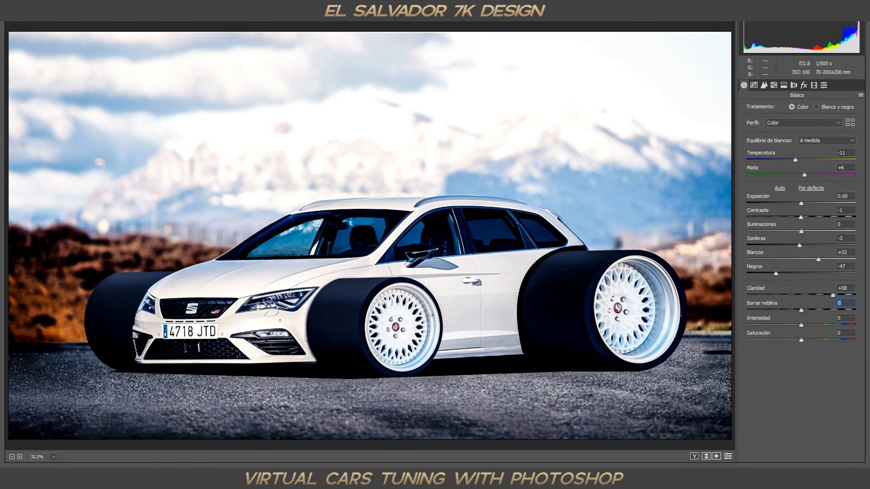
Step: Set Dehaze to 10 and Clarity to 58, and apply the Camera Raw filter to the stamped layer
type("10")
key("Return")
type("58")
key("Return")
key("Return")
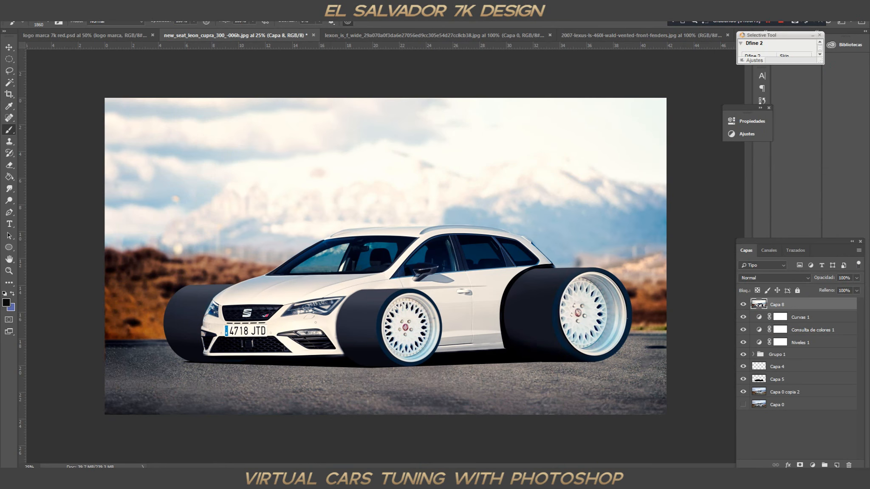
Step: Delete the stamped layer Capa 8 above the Curves adjustment
right_click(783, 305)
left_click(703, 167)
Step: Add a new layer with a layer mask above Capa 0 copia 2 and fill the layer with black
left_click(803, 380)
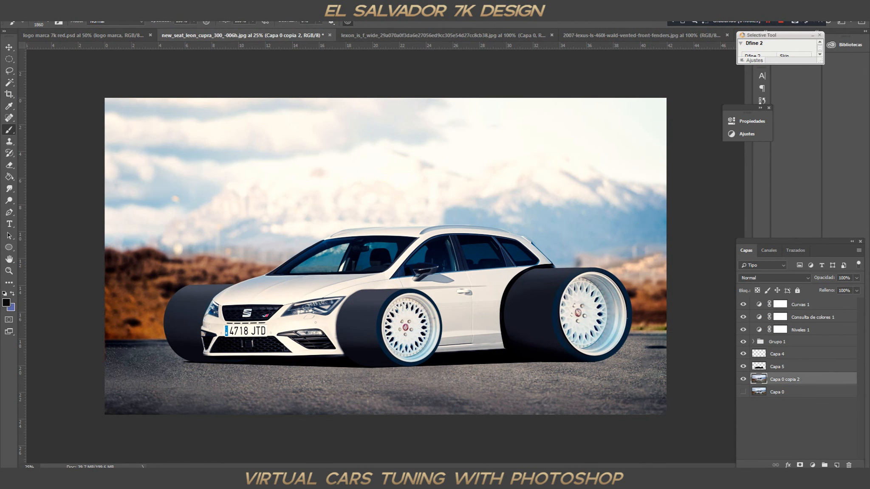
left_click(9, 176)
left_click(255, 178)
Step: Try painting the black layer's mask beneath the car with a flattened 2907 px brush at 67% hardness, and undo the strokes
left_click(9, 130)
right_click(376, 291)
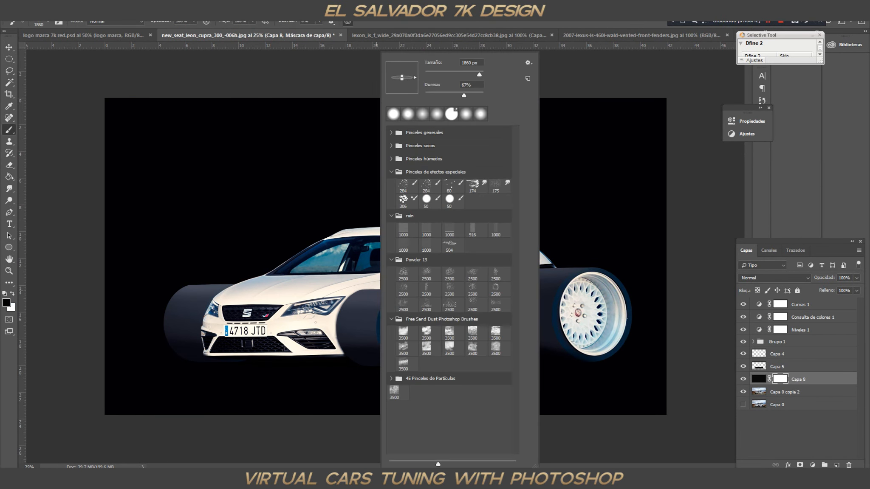
left_click_drag(478, 74, 480, 74)
left_click(309, 350)
left_click_drag(481, 355, 396, 358)
left_click(51, 9)
left_click(64, 20)
right_click(361, 253)
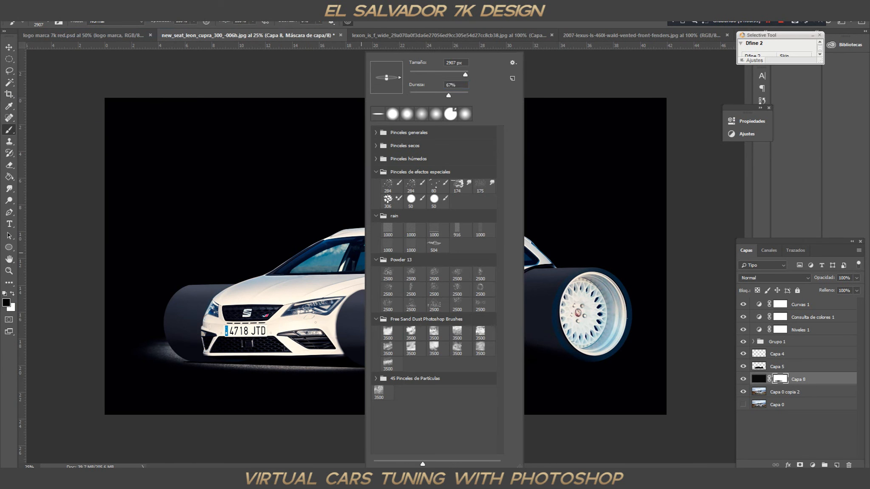
key("ctrl+alt+z")
Step: Set the flattened brush for the black layer's mask to 4651 px with 0% hardness
right_click(271, 234)
left_click_drag(375, 74, 374, 74)
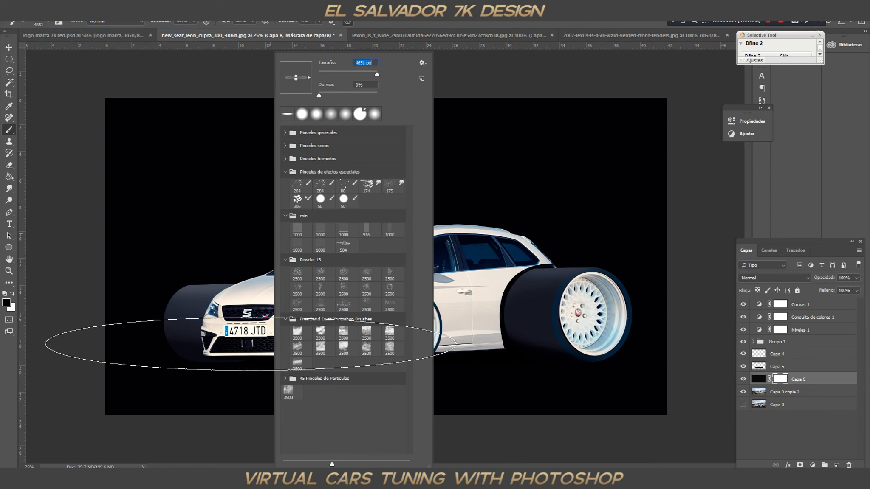